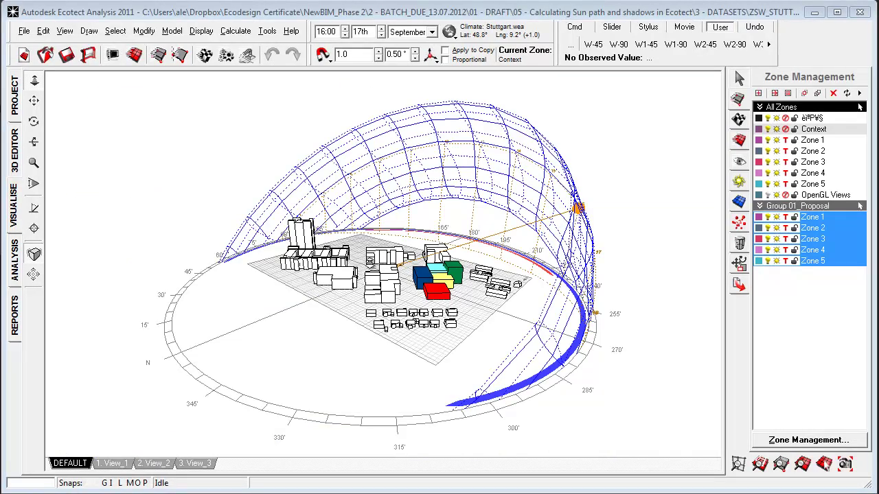
- Orbit the Stuttgart site and its 16:00, 17th September sun path to view the western sky
{"action": "right_click_drag", "start_coordinate": [278, 323], "coordinate": [296, 302]}
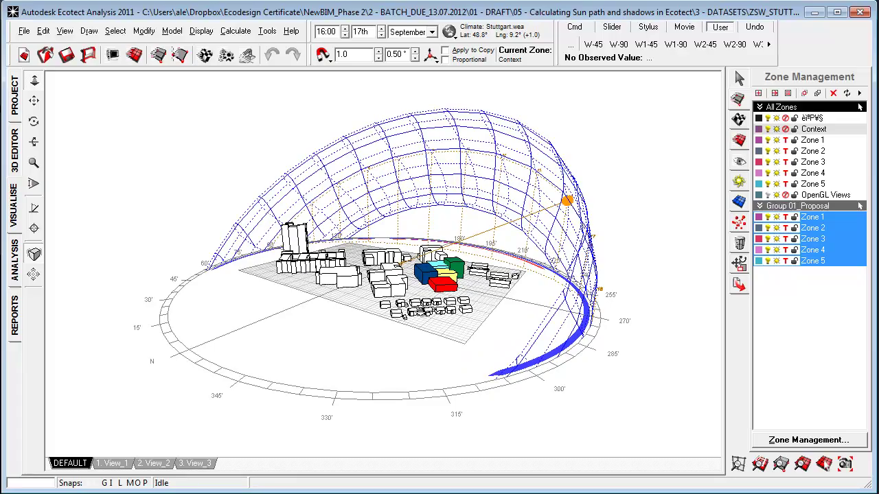
{"action": "right_click_drag", "start_coordinate": [422, 312], "coordinate": [328, 322]}
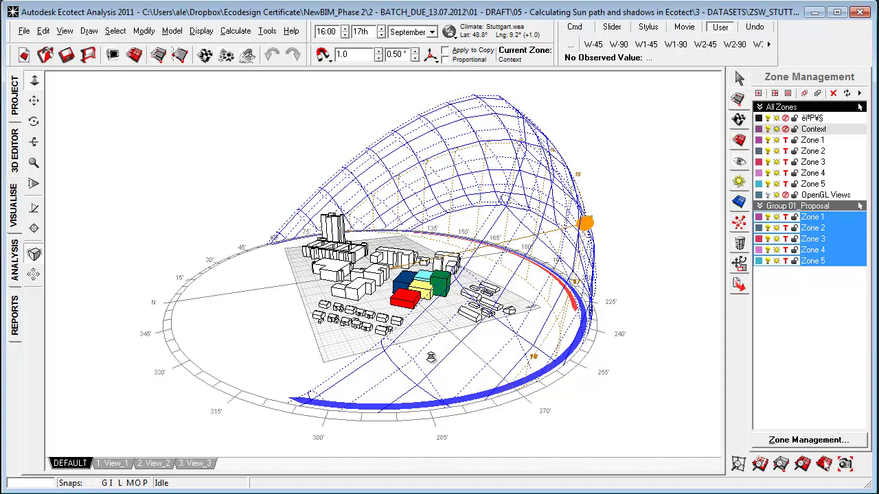
{"action": "mouse_move", "coordinate": [430, 356]}
{"action": "right_mouse_down"}
{"action": "mouse_move", "coordinate": [455, 356]}
{"action": "mouse_move", "coordinate": [447, 359]}
{"action": "right_mouse_up"}
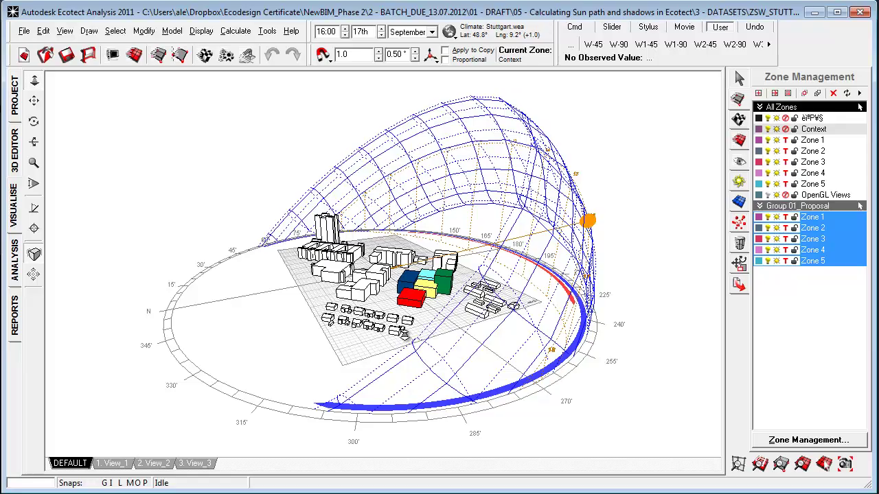
{"action": "right_click_drag", "start_coordinate": [436, 348], "coordinate": [276, 342]}
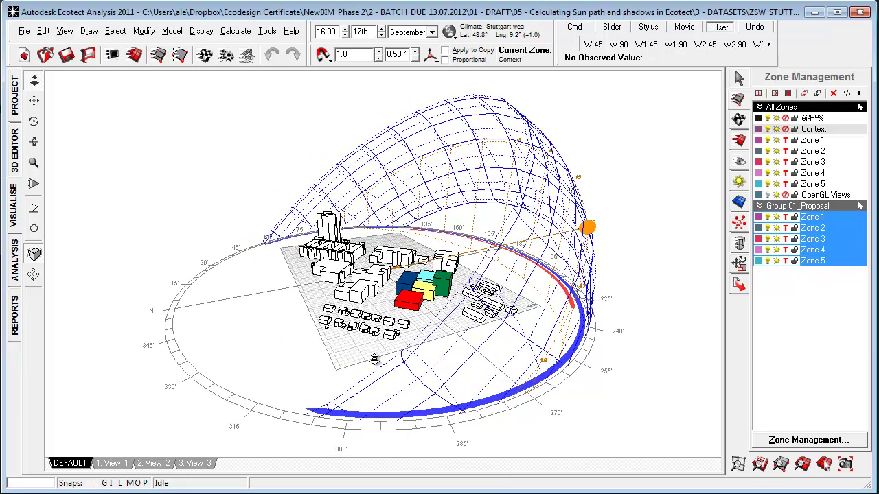
- Open the empty Hourly Solar Exposure chart via Calculate > Solar Exposure
{"action": "left_click", "coordinate": [15, 278]}
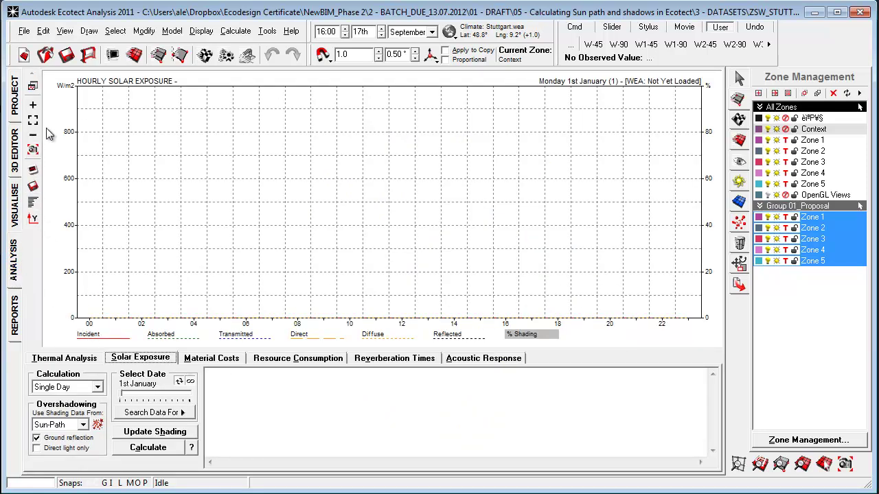
{"action": "left_click", "coordinate": [21, 200]}
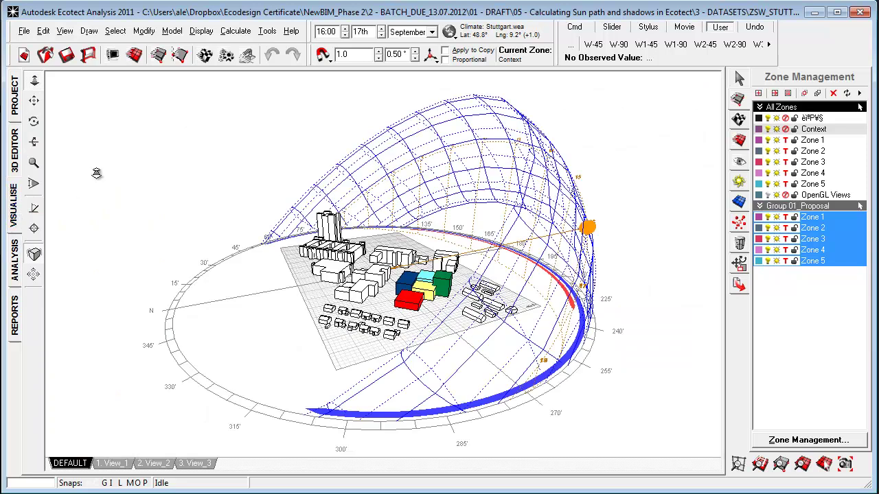
{"action": "left_click", "coordinate": [235, 31]}
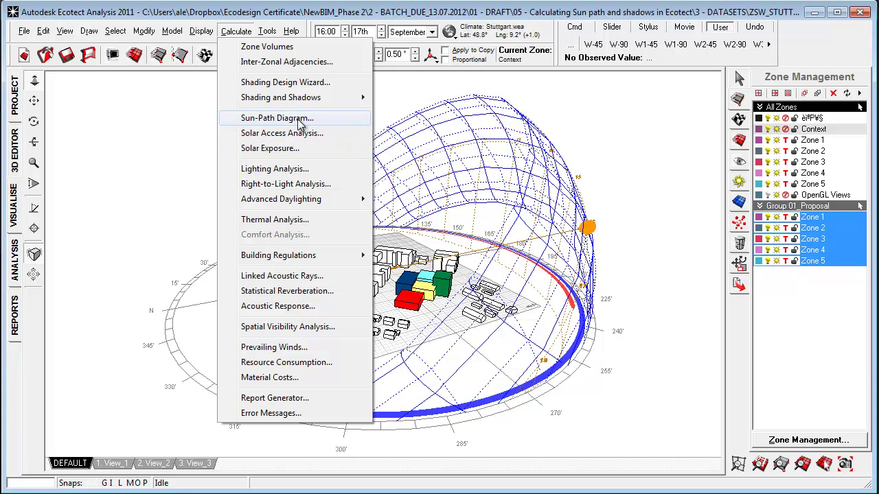
{"action": "left_click", "coordinate": [17, 269]}
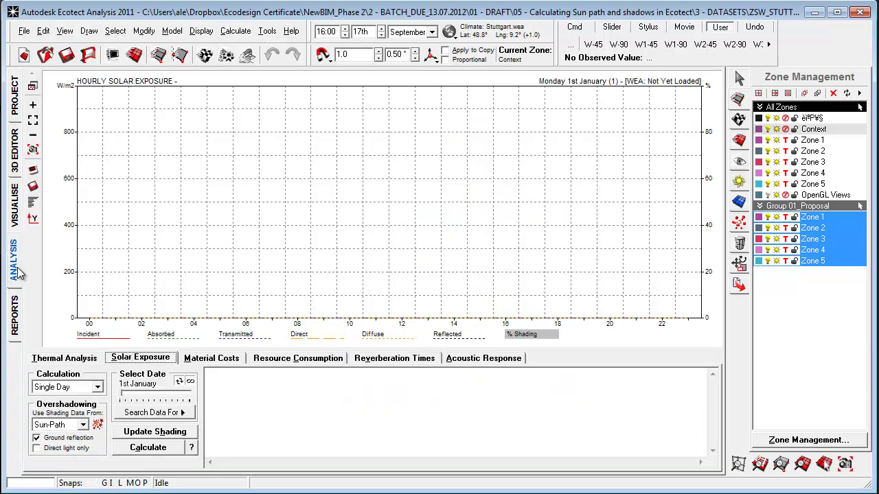
- Orbit the Visualise view of the Stuttgart site beneath the 16:00, 17th September sun-path dome
{"action": "left_click", "coordinate": [15, 152]}
{"action": "middle_click_drag", "start_coordinate": [346, 302], "coordinate": [436, 351]}
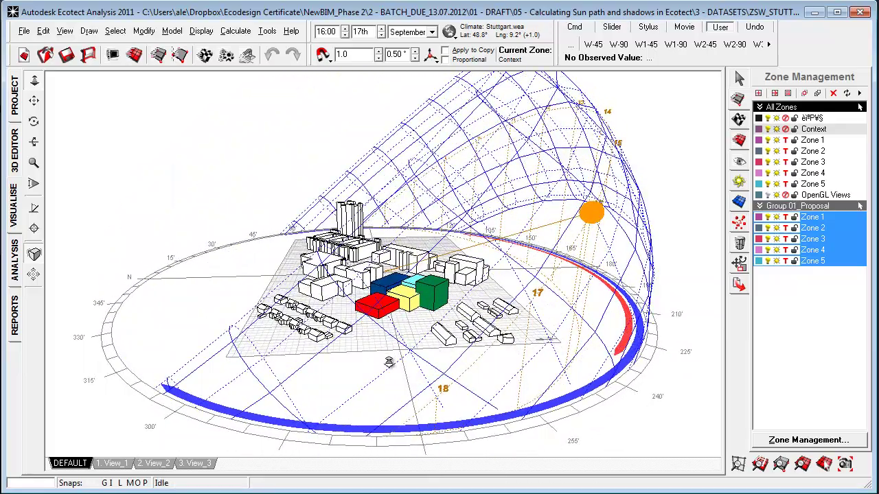
{"action": "middle_click_drag", "start_coordinate": [383, 355], "coordinate": [347, 348]}
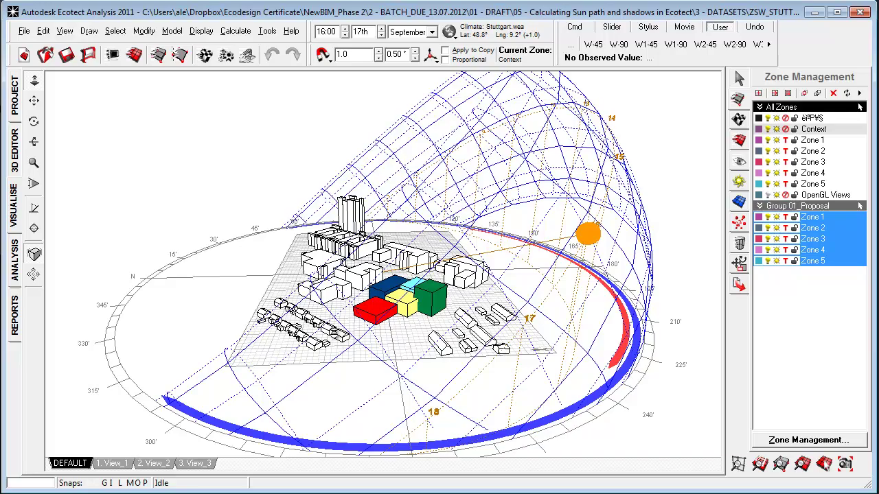
{"action": "middle_click_drag", "start_coordinate": [404, 335], "coordinate": [385, 325]}
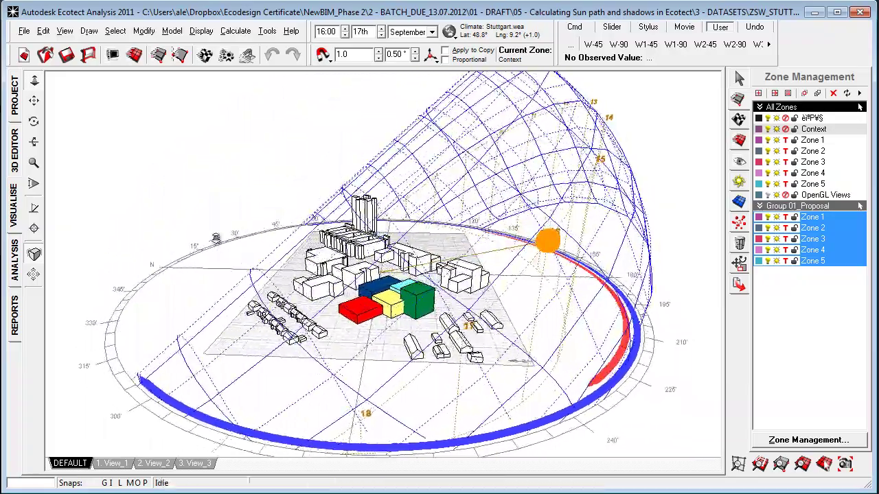
- Zoom into the 3D Editor wireframe and hide the five Group 01_Proposal zones
{"action": "left_click", "coordinate": [15, 162]}
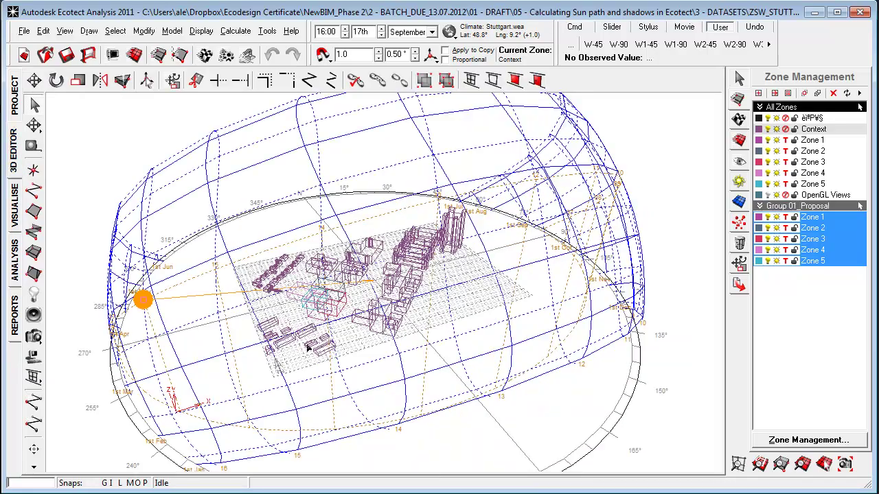
{"action": "scroll", "coordinate": [254, 323], "scroll_direction": "up", "scroll_amount": 8}
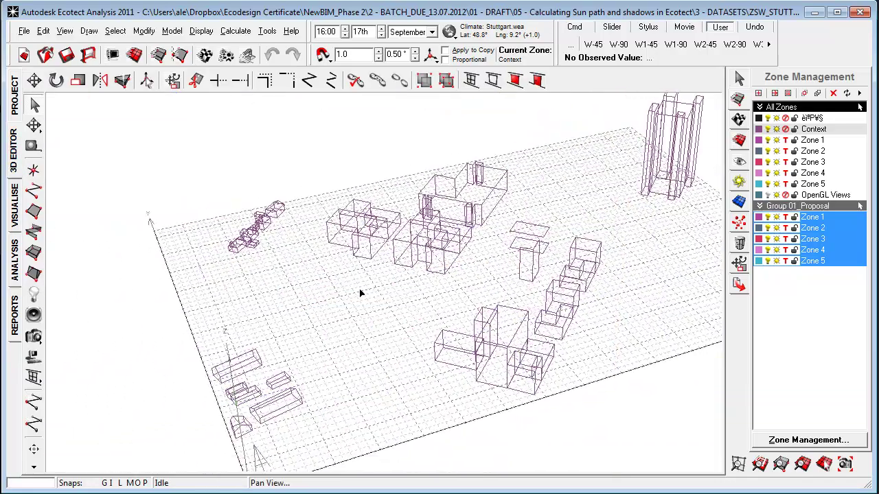
{"action": "scroll", "coordinate": [359, 294], "scroll_direction": "up", "scroll_amount": 6}
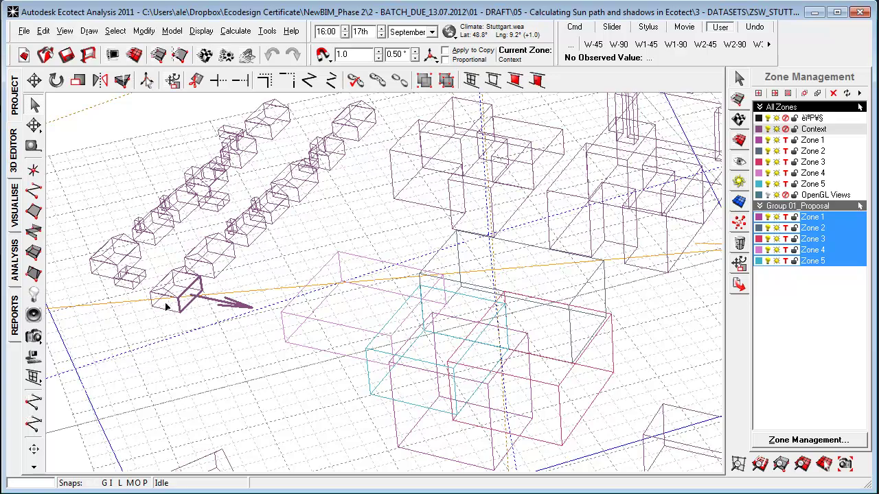
{"action": "scroll", "coordinate": [244, 302], "scroll_direction": "down", "scroll_amount": 5}
{"action": "scroll", "coordinate": [240, 304], "scroll_direction": "up", "scroll_amount": 3}
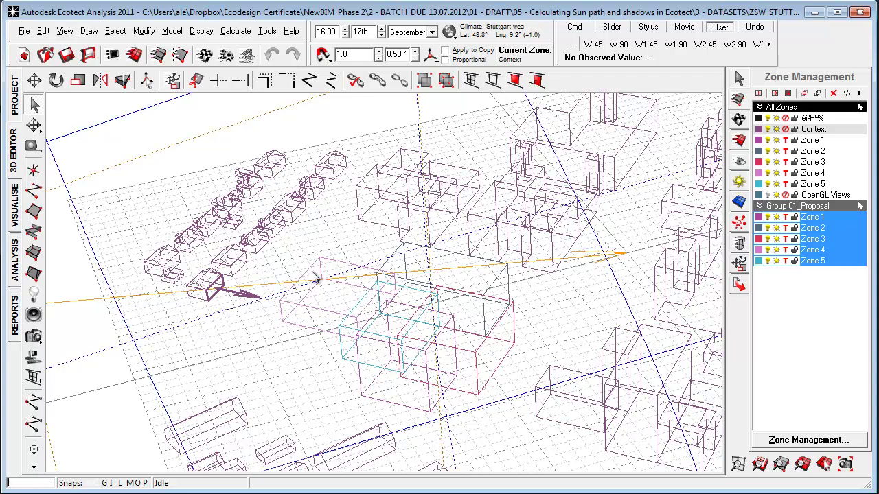
{"action": "left_click", "coordinate": [779, 221]}
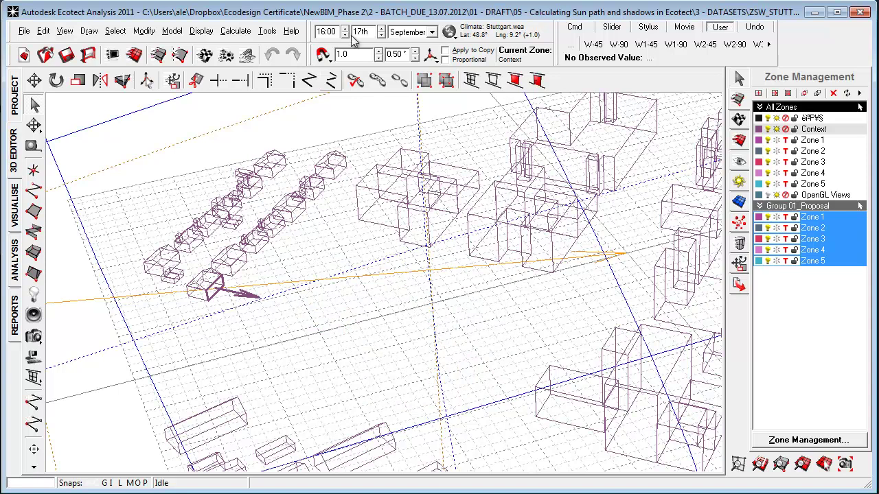
- Open the stereographic Sun-Path Diagram, check its tabular view, and reposition the window
{"action": "left_click", "coordinate": [235, 31]}
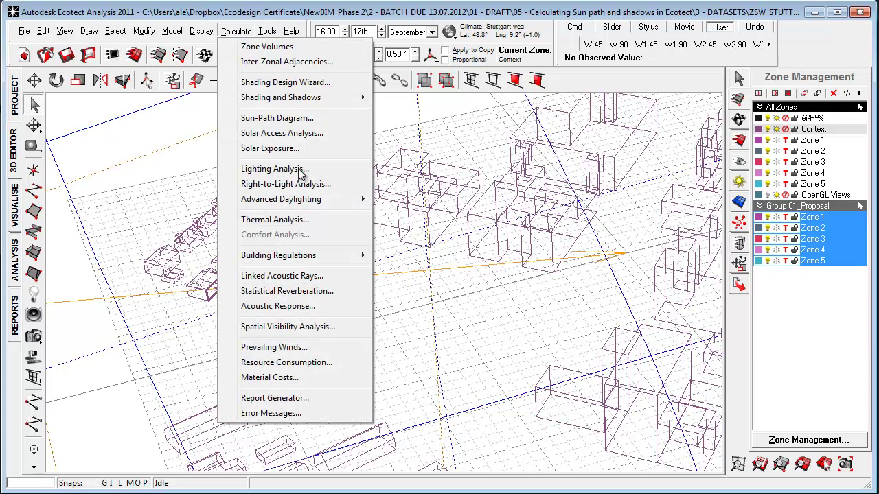
{"action": "left_click", "coordinate": [302, 119]}
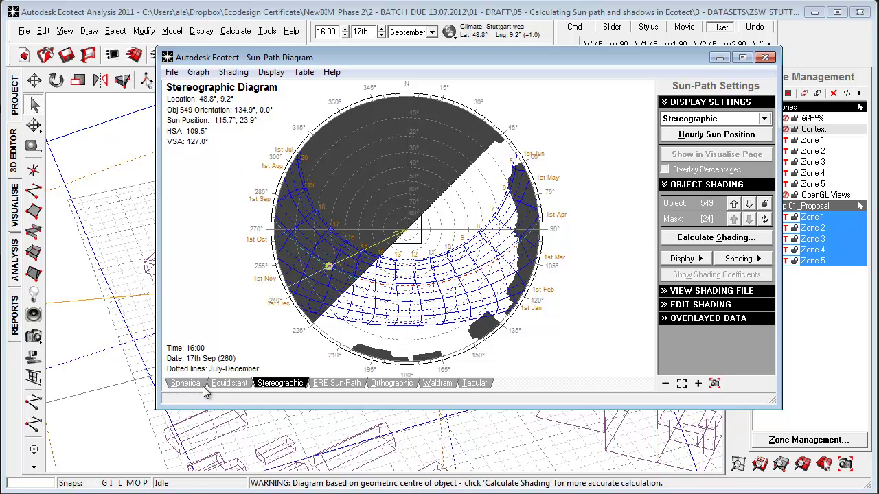
{"action": "left_click", "coordinate": [475, 384]}
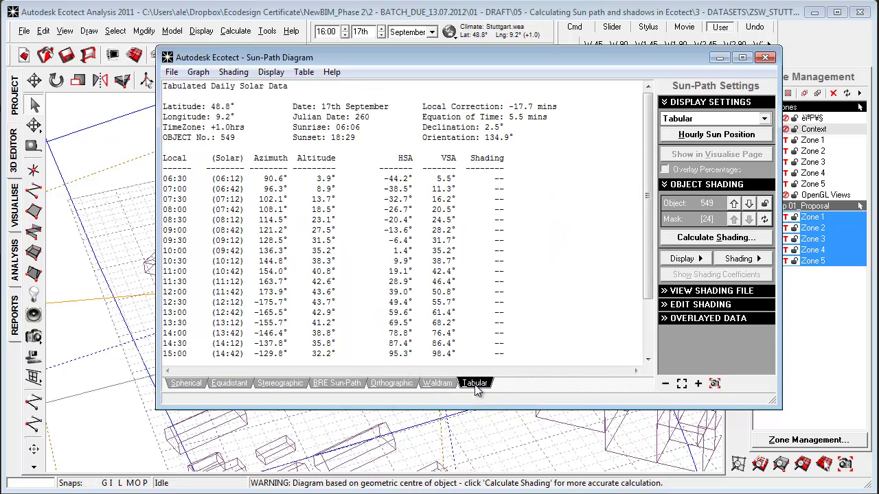
{"action": "left_click", "coordinate": [280, 383]}
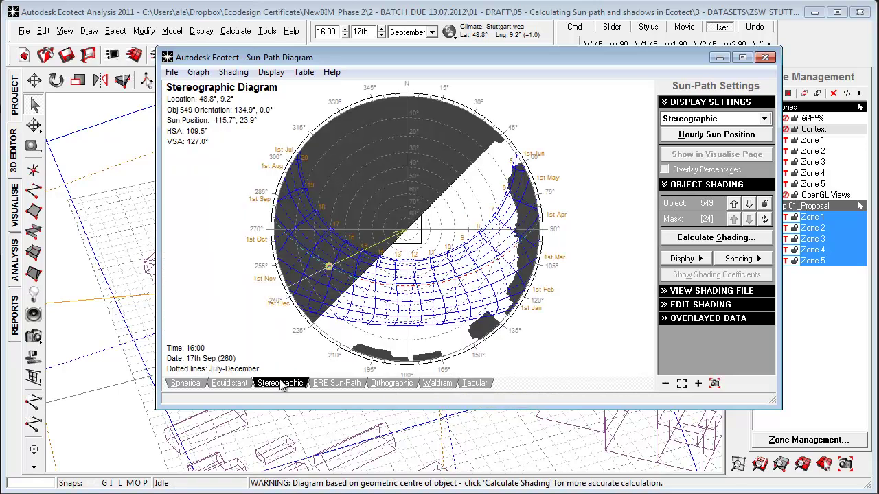
{"action": "left_click_drag", "start_coordinate": [396, 58], "coordinate": [532, 40]}
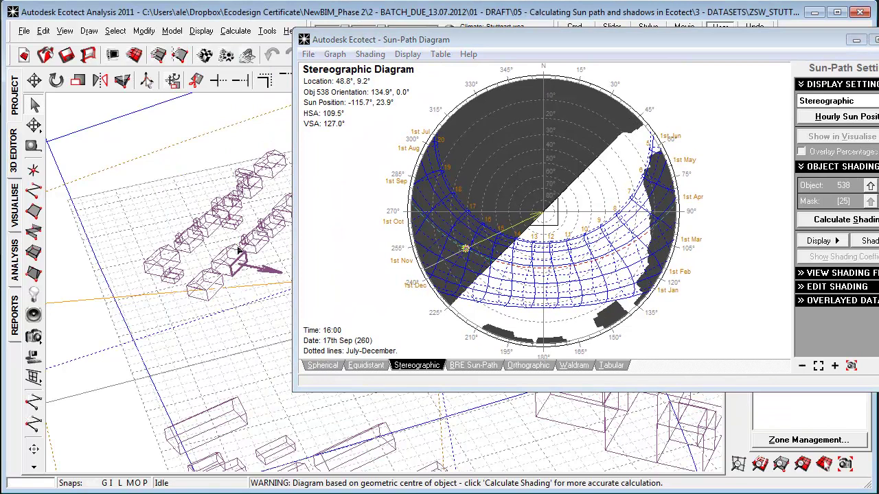
- Try several buildings' shading masks, settling on facade object 549, and move the window aside
{"action": "left_click", "coordinate": [240, 250]}
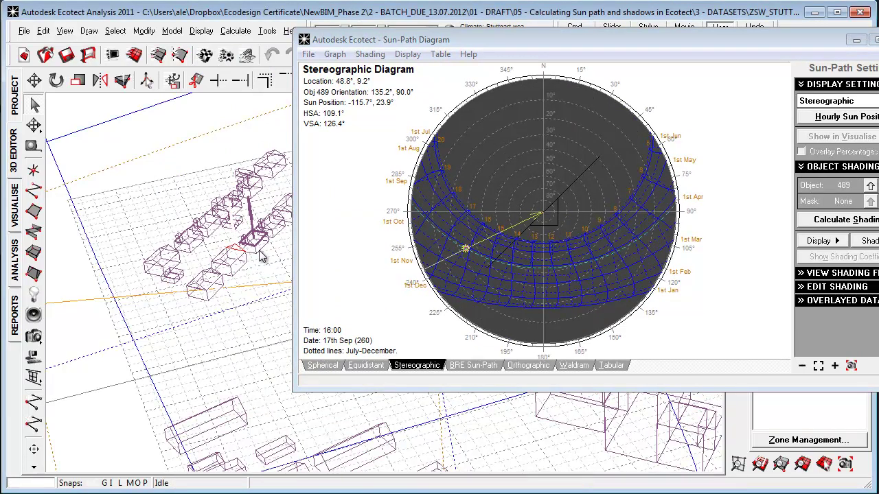
{"action": "left_click", "coordinate": [276, 237]}
{"action": "left_click", "coordinate": [246, 252]}
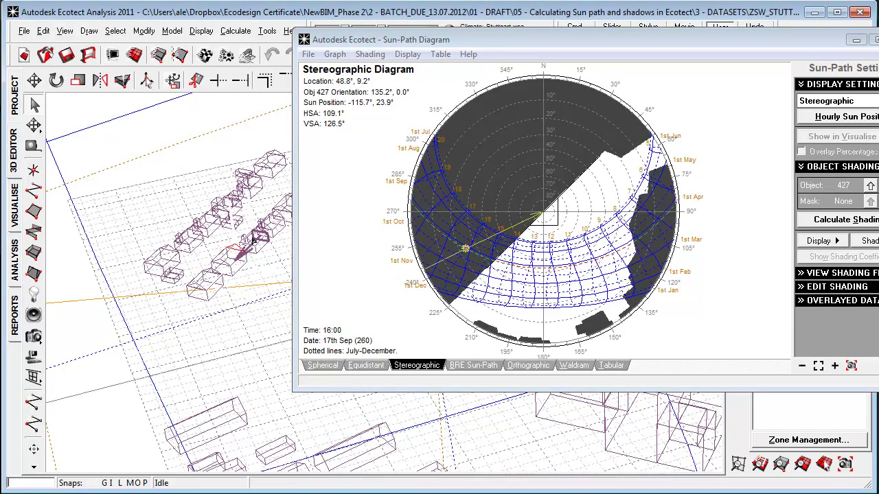
{"action": "left_click", "coordinate": [220, 285]}
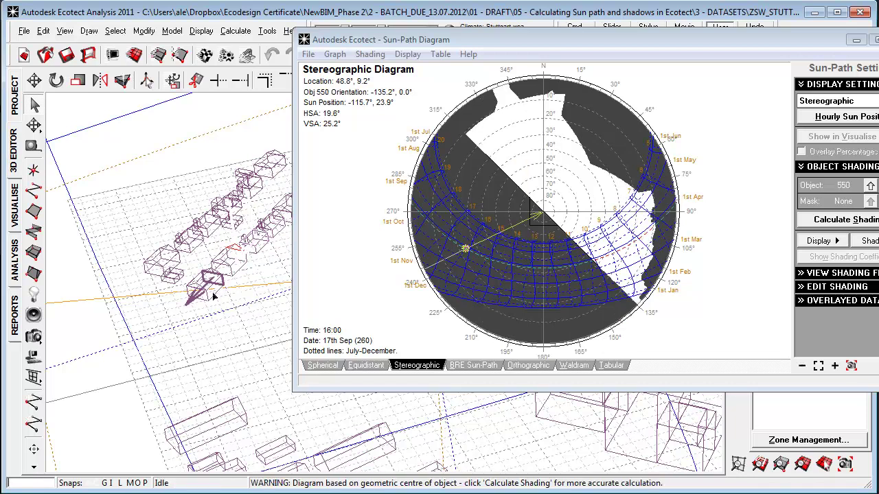
{"action": "left_click", "coordinate": [215, 296]}
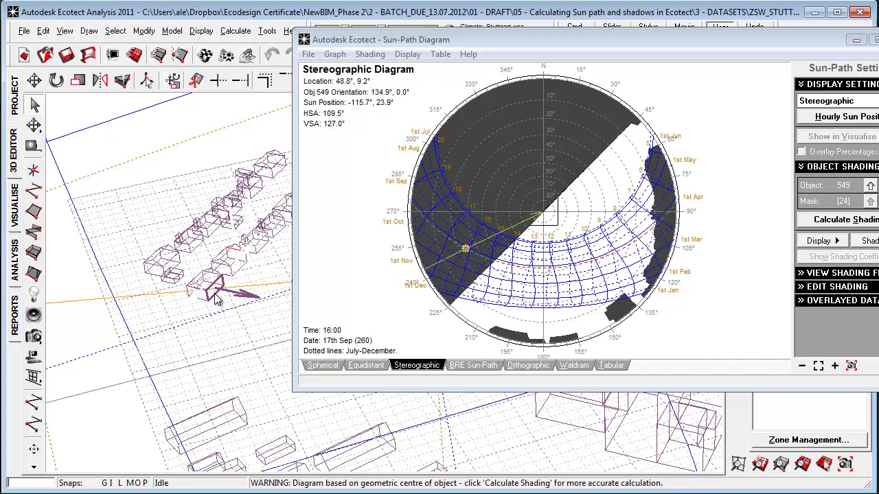
{"action": "left_click_drag", "start_coordinate": [439, 39], "coordinate": [347, 51]}
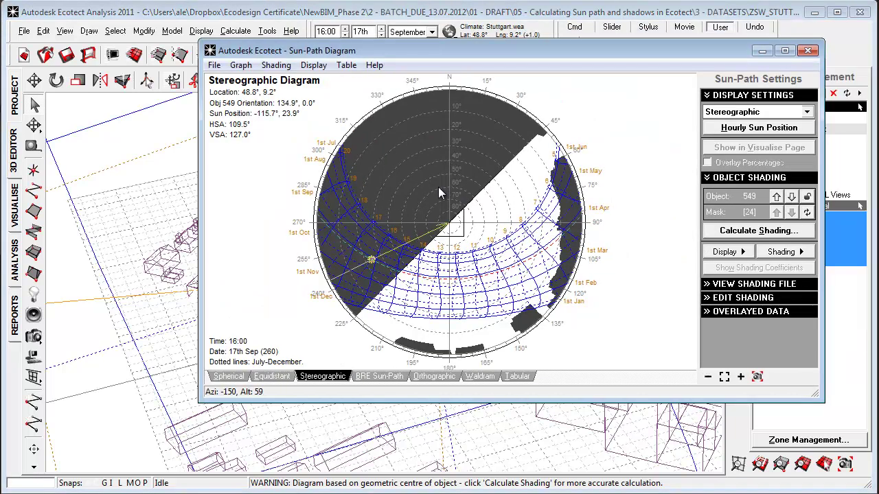
- Calculate Overshadowing Percentage shading for object 549, giving BRE VSC 35.2% and Uniform Sky Factor 42.8%
{"action": "left_click", "coordinate": [762, 234]}
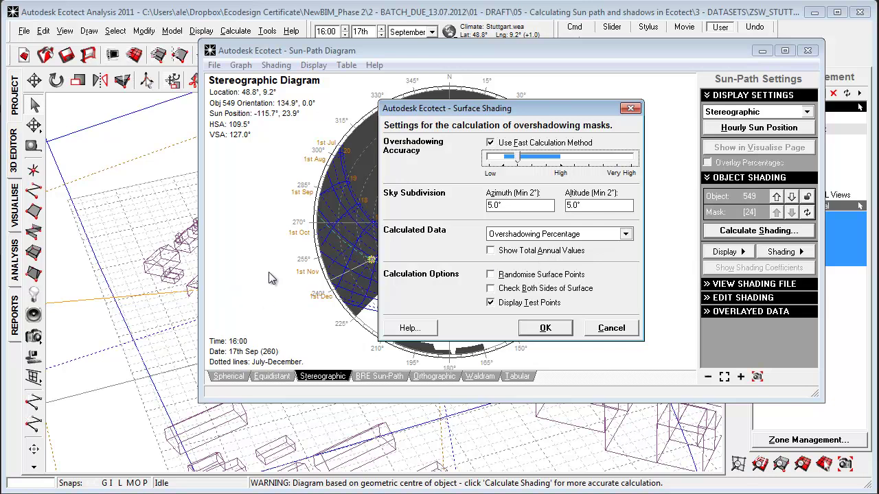
{"action": "left_click", "coordinate": [554, 327]}
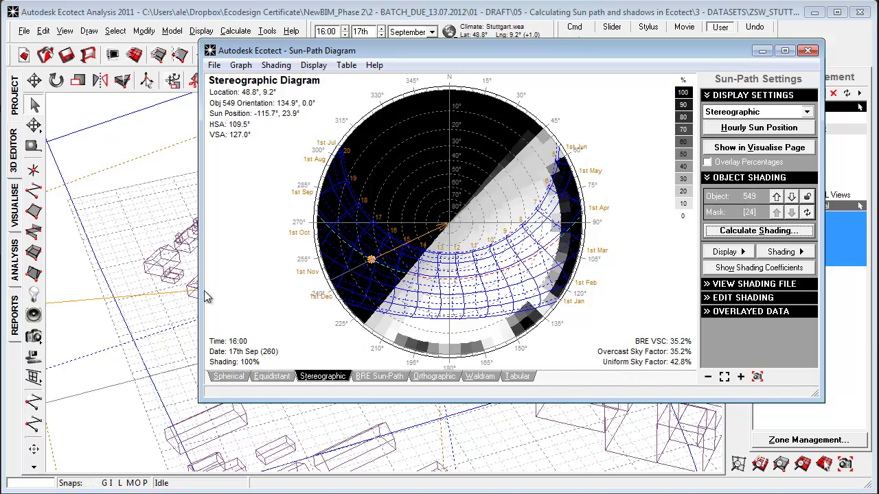
- Move the sun through late-October morning and 15:30 on 12th November, ending at 11:30 on 24th December (22% shading)
{"action": "left_click", "coordinate": [372, 265]}
{"action": "mouse_move", "coordinate": [372, 265]}
{"action": "left_mouse_down"}
{"action": "mouse_move", "coordinate": [451, 290]}
{"action": "mouse_move", "coordinate": [532, 289]}
{"action": "mouse_move", "coordinate": [473, 301]}
{"action": "mouse_move", "coordinate": [370, 288]}
{"action": "mouse_move", "coordinate": [361, 243]}
{"action": "mouse_move", "coordinate": [361, 275]}
{"action": "mouse_move", "coordinate": [455, 287]}
{"action": "mouse_move", "coordinate": [501, 276]}
{"action": "mouse_move", "coordinate": [515, 291]}
{"action": "left_mouse_up"}
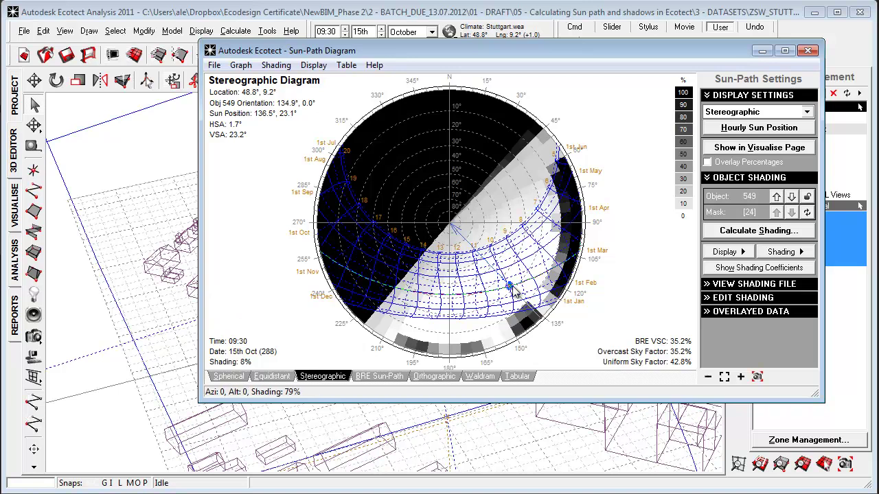
{"action": "mouse_move", "coordinate": [515, 291]}
{"action": "left_mouse_down"}
{"action": "mouse_move", "coordinate": [543, 294]}
{"action": "mouse_move", "coordinate": [560, 273]}
{"action": "mouse_move", "coordinate": [513, 302]}
{"action": "left_mouse_up"}
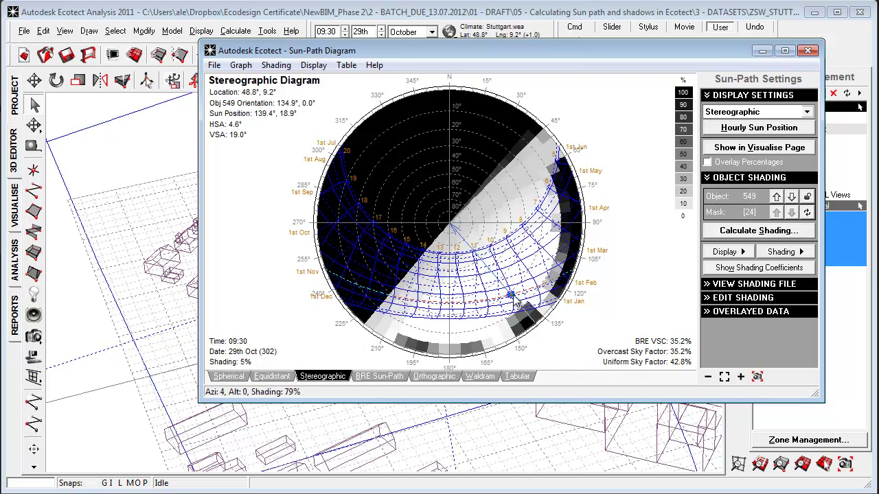
{"action": "mouse_move", "coordinate": [513, 302]}
{"action": "left_mouse_down"}
{"action": "mouse_move", "coordinate": [439, 319]}
{"action": "mouse_move", "coordinate": [374, 314]}
{"action": "left_mouse_up"}
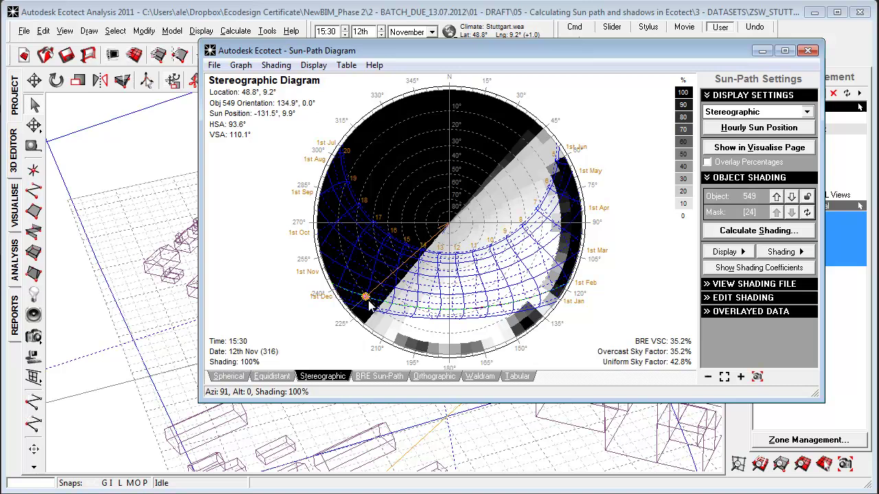
{"action": "mouse_move", "coordinate": [367, 298]}
{"action": "left_mouse_down"}
{"action": "mouse_move", "coordinate": [412, 334]}
{"action": "mouse_move", "coordinate": [475, 349]}
{"action": "left_mouse_up"}
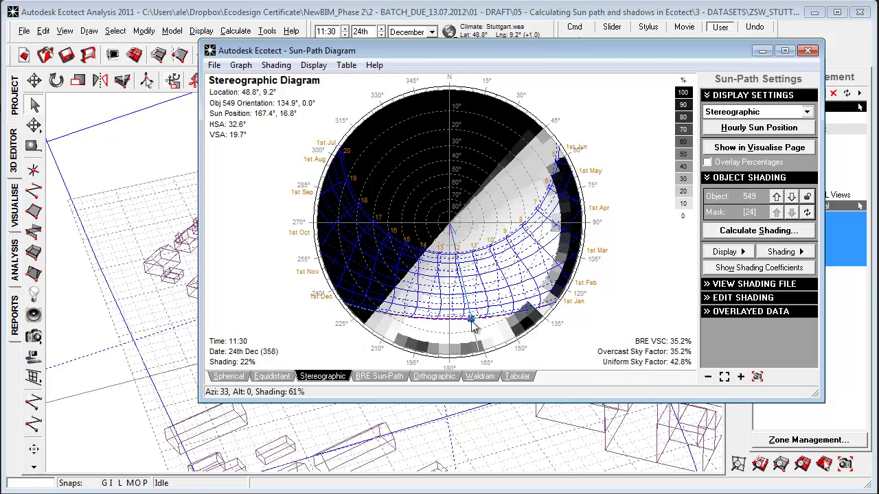
- Show the sun-path dome on the Visualise view and shrink the Sun-Path window to reveal the model
{"action": "left_click", "coordinate": [760, 148]}
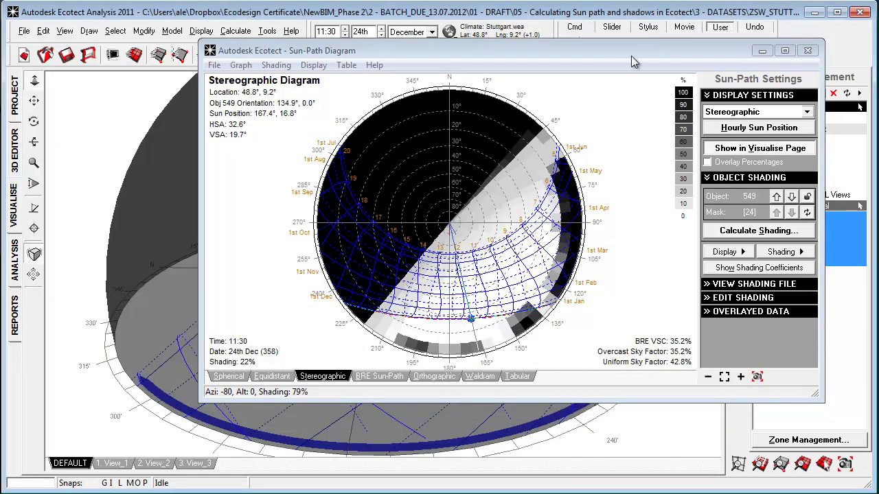
{"action": "left_click_drag", "start_coordinate": [201, 76], "coordinate": [553, 75]}
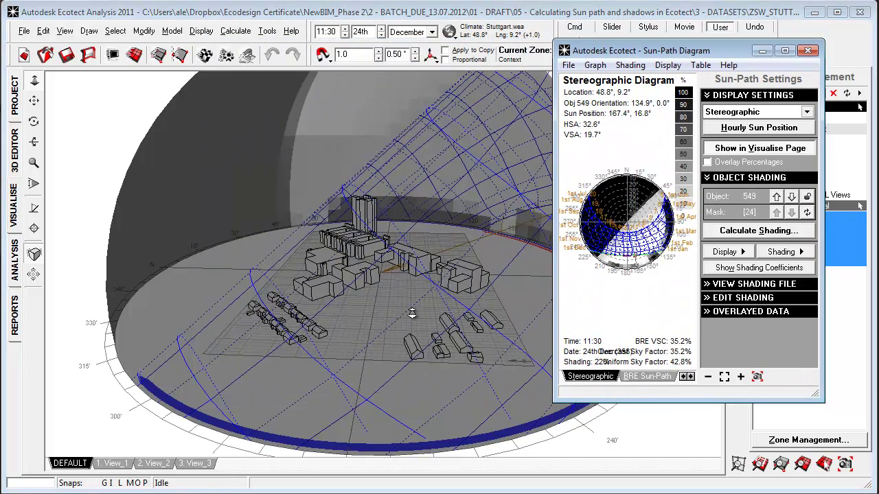
{"action": "middle_click_drag", "start_coordinate": [319, 323], "coordinate": [260, 292]}
- Move the sun through 08:30 and 13:00 to 16:15 on 24th December while orbiting the dome
{"action": "left_click_drag", "start_coordinate": [229, 271], "coordinate": [409, 359]}
{"action": "middle_click_drag", "start_coordinate": [410, 359], "coordinate": [518, 360]}
{"action": "left_click_drag", "start_coordinate": [518, 360], "coordinate": [139, 182]}
{"action": "middle_click_drag", "start_coordinate": [141, 199], "coordinate": [487, 339]}
{"action": "mouse_move", "coordinate": [542, 342]}
{"action": "left_mouse_down"}
{"action": "mouse_move", "coordinate": [426, 364]}
{"action": "mouse_move", "coordinate": [346, 358]}
{"action": "left_mouse_up"}
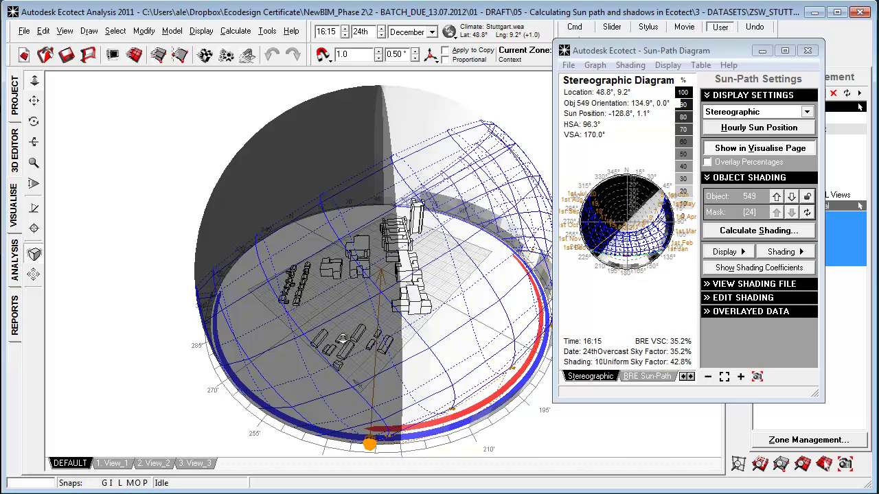
{"action": "middle_click_drag", "start_coordinate": [435, 374], "coordinate": [287, 336]}
- Tabulate object 549's hourly shading for 24th December (08:30–16:00) and select the table rows
{"action": "middle_click_drag", "start_coordinate": [394, 338], "coordinate": [508, 213]}
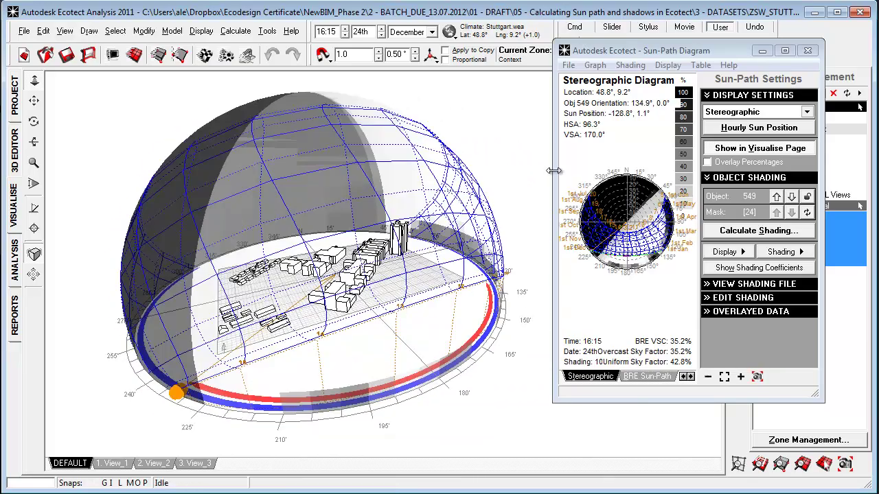
{"action": "left_click_drag", "start_coordinate": [553, 172], "coordinate": [319, 172]}
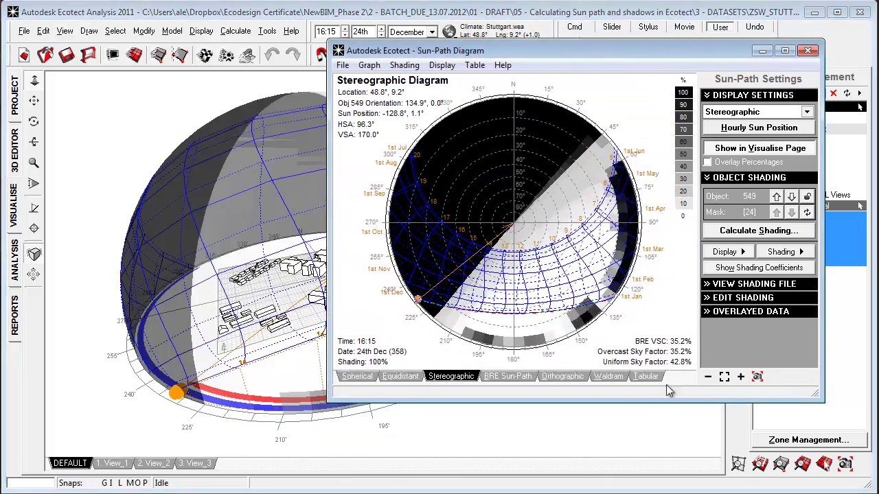
{"action": "left_click", "coordinate": [645, 377]}
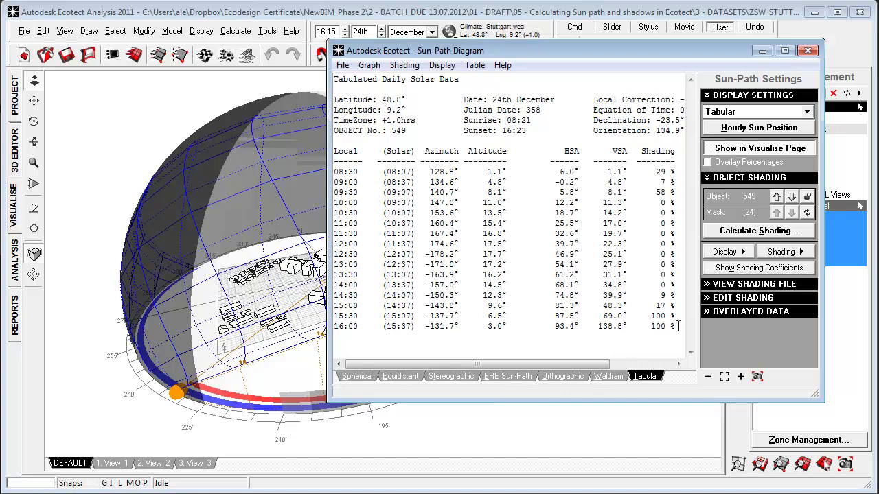
{"action": "left_click_drag", "start_coordinate": [678, 326], "coordinate": [347, 151]}
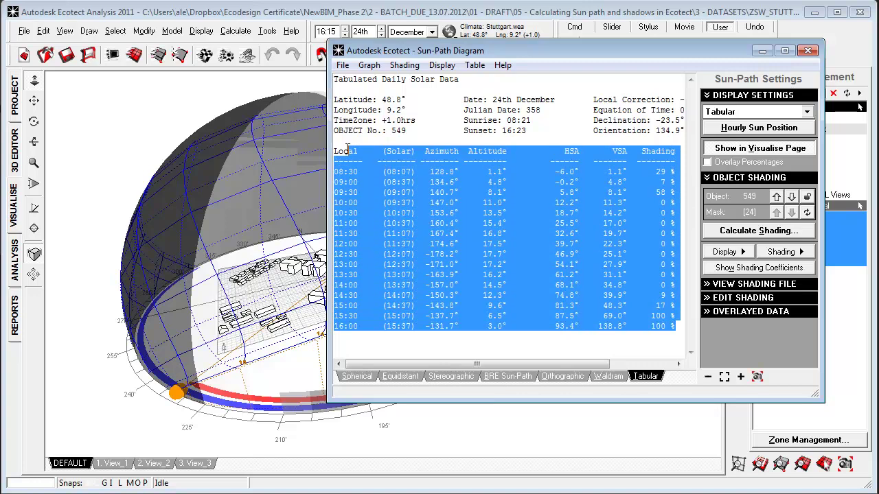
- Select facade object 589 in the 3D Editor so the solar table lists it at 135.2° orientation
{"action": "left_click", "coordinate": [13, 145]}
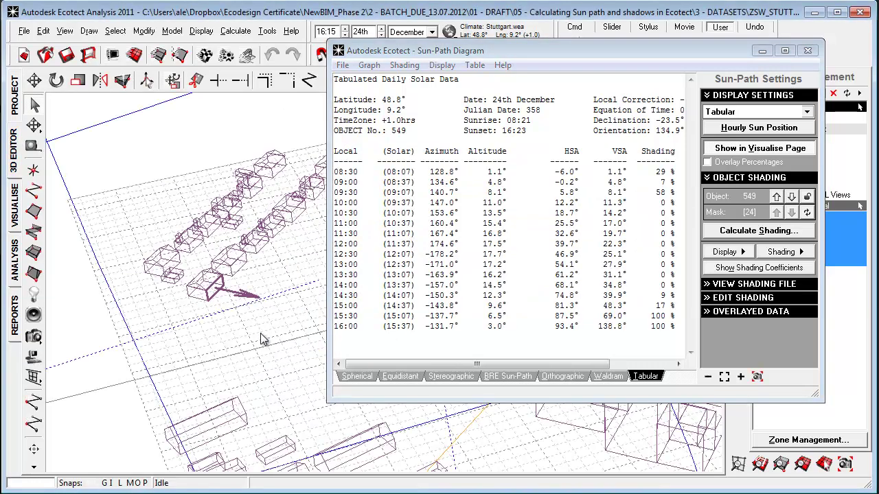
{"action": "mouse_move", "coordinate": [261, 339]}
{"action": "middle_mouse_down"}
{"action": "mouse_move", "coordinate": [133, 302]}
{"action": "mouse_move", "coordinate": [128, 315]}
{"action": "mouse_move", "coordinate": [281, 344]}
{"action": "mouse_move", "coordinate": [104, 357]}
{"action": "mouse_move", "coordinate": [254, 346]}
{"action": "mouse_move", "coordinate": [355, 394]}
{"action": "mouse_move", "coordinate": [529, 388]}
{"action": "middle_mouse_up"}
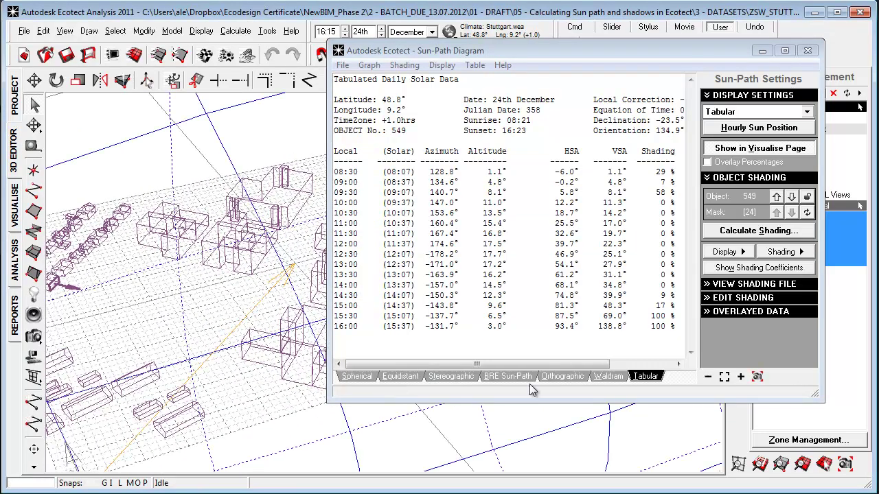
{"action": "left_click_drag", "start_coordinate": [712, 59], "coordinate": [603, 256]}
{"action": "left_click", "coordinate": [796, 228]}
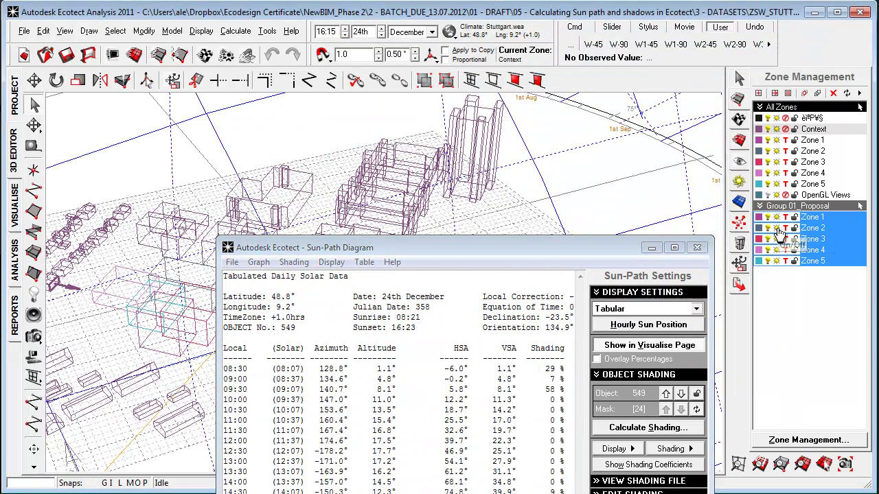
{"action": "right_click_drag", "start_coordinate": [184, 348], "coordinate": [186, 295]}
{"action": "left_click", "coordinate": [186, 297]}
{"action": "left_click_drag", "start_coordinate": [340, 251], "coordinate": [425, 98]}
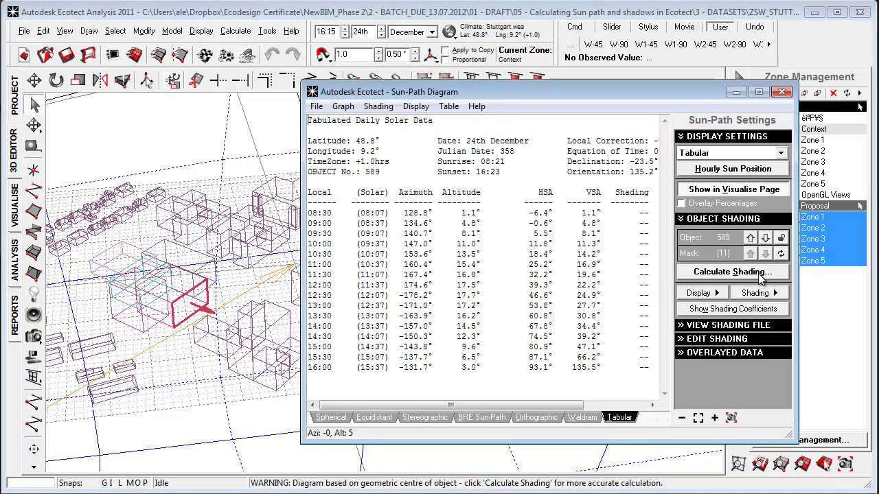
- Calculate Solar Stress - Direct Only for object 589 and orbit the dome to view the 0–320 W results
{"action": "left_click", "coordinate": [759, 272]}
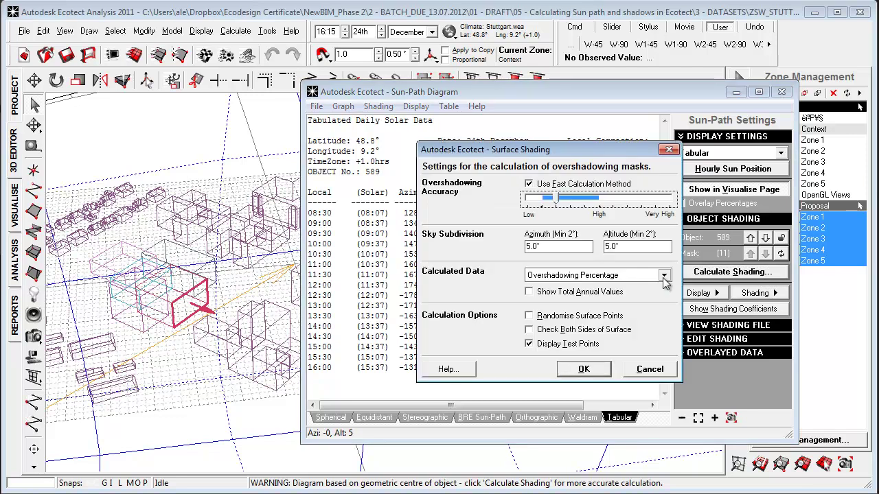
{"action": "left_click", "coordinate": [663, 276]}
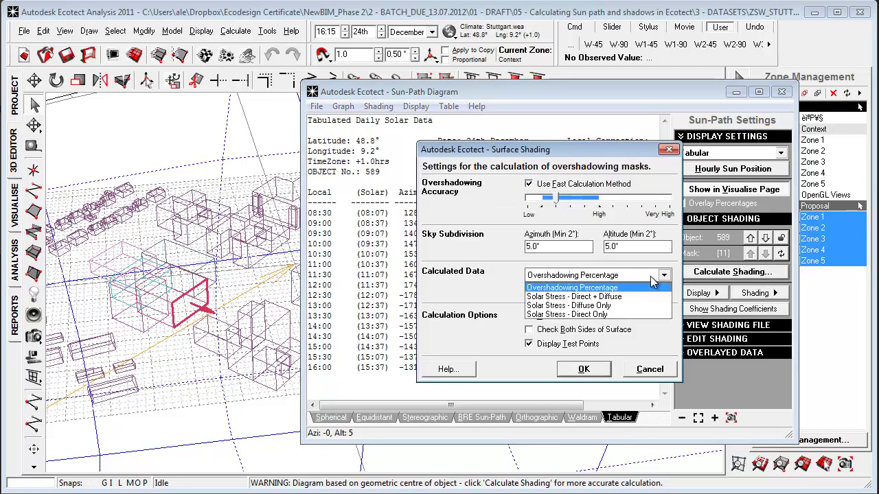
{"action": "left_click", "coordinate": [613, 315]}
{"action": "left_click", "coordinate": [583, 369]}
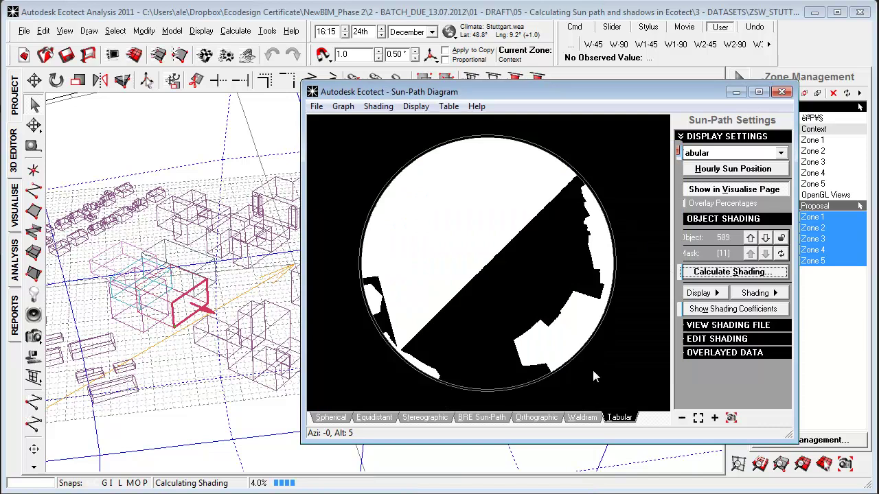
{"action": "mouse_move", "coordinate": [242, 361]}
{"action": "right_mouse_down"}
{"action": "mouse_move", "coordinate": [100, 375]}
{"action": "mouse_move", "coordinate": [152, 349]}
{"action": "mouse_move", "coordinate": [59, 346]}
{"action": "mouse_move", "coordinate": [100, 346]}
{"action": "right_mouse_up"}
{"action": "right_click_drag", "start_coordinate": [147, 385], "coordinate": [162, 383]}
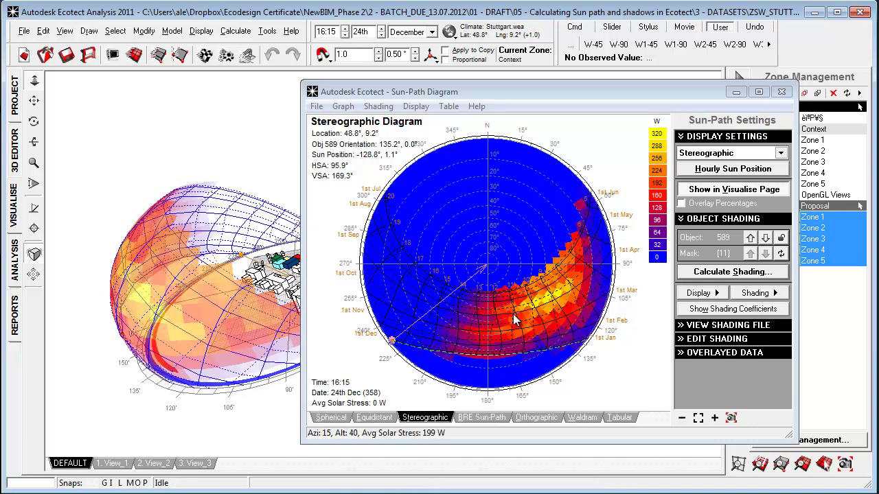
{"action": "left_click", "coordinate": [483, 335]}
{"action": "left_click", "coordinate": [553, 297]}
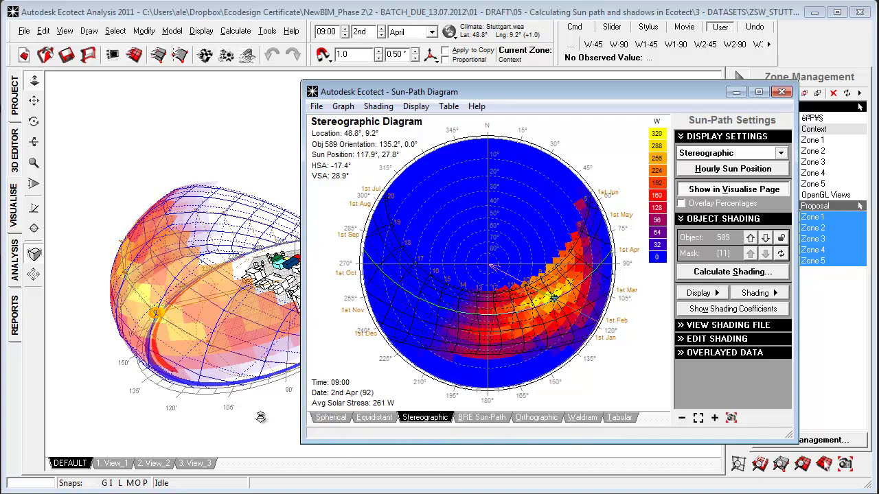
{"action": "right_click_drag", "start_coordinate": [264, 406], "coordinate": [305, 321]}
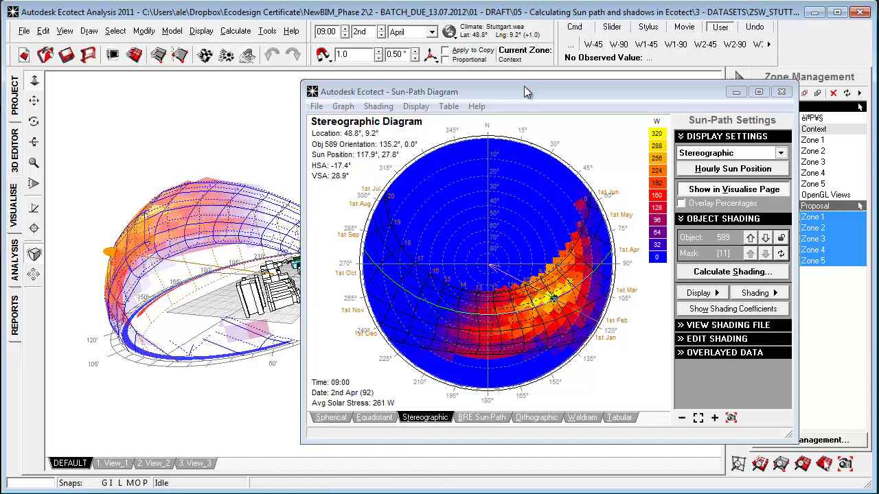
{"action": "left_click_drag", "start_coordinate": [524, 86], "coordinate": [793, 140]}
{"action": "right_click_drag", "start_coordinate": [264, 398], "coordinate": [652, 240]}
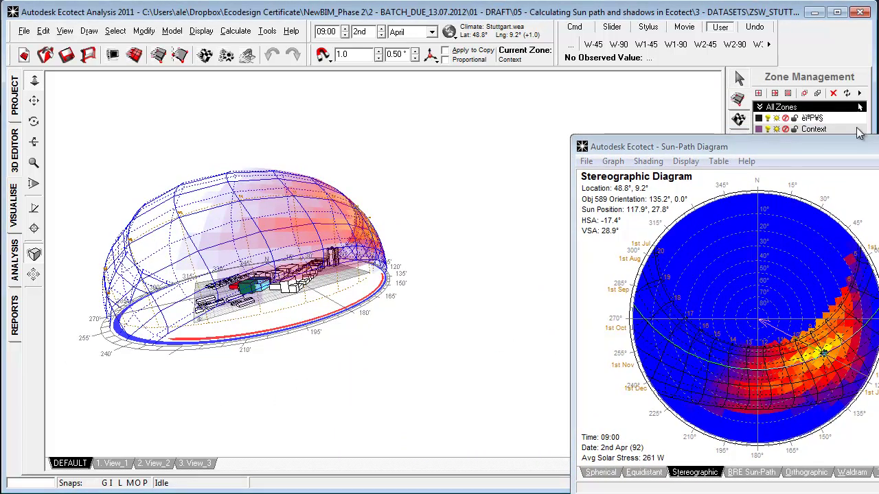
{"action": "left_click_drag", "start_coordinate": [855, 146], "coordinate": [408, 383]}
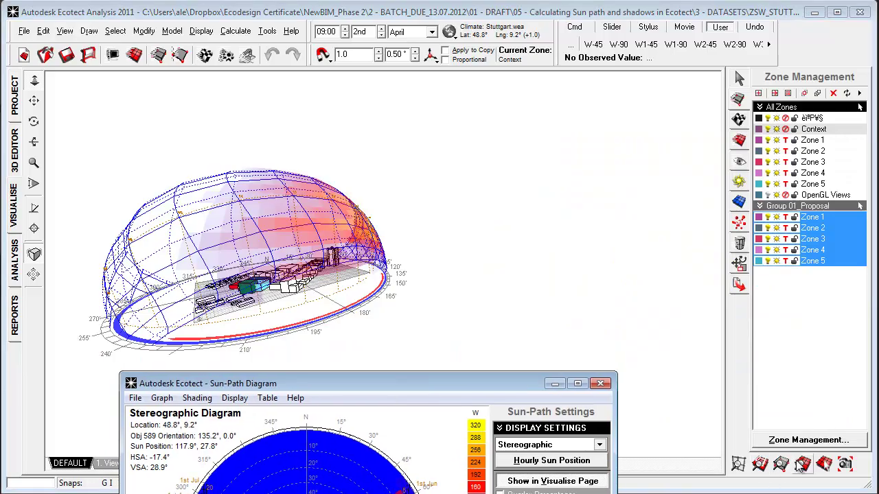
{"action": "left_click", "coordinate": [759, 464]}
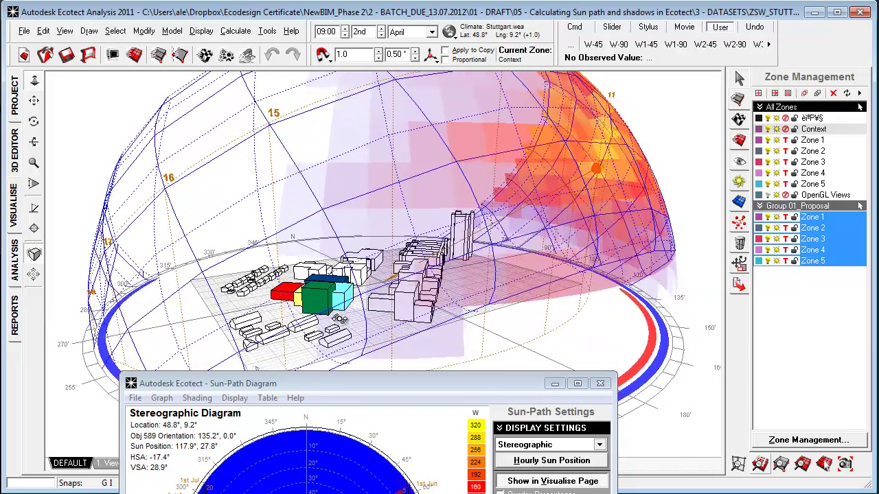
{"action": "right_click_drag", "start_coordinate": [349, 318], "coordinate": [406, 324]}
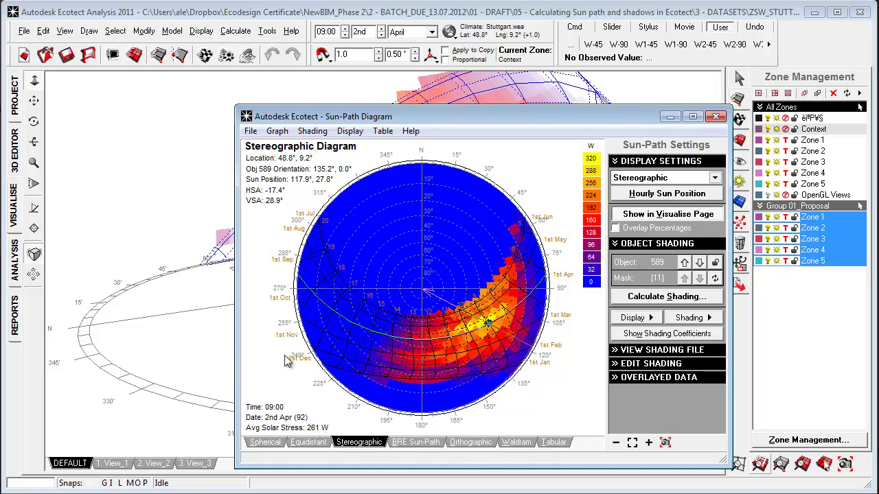
- Set the sun to 24th September 10:00, view its path over the site model, then switch to the 3D editor
{"action": "left_click", "coordinate": [466, 341]}
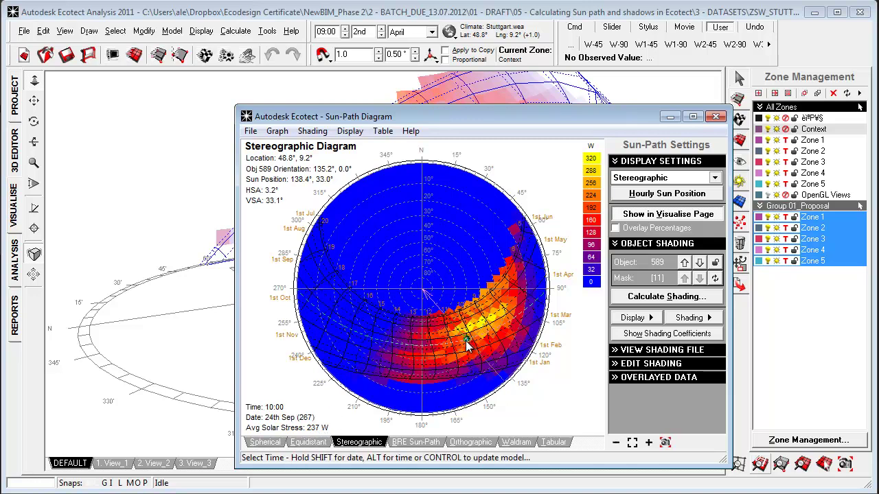
{"action": "left_click", "coordinate": [663, 216]}
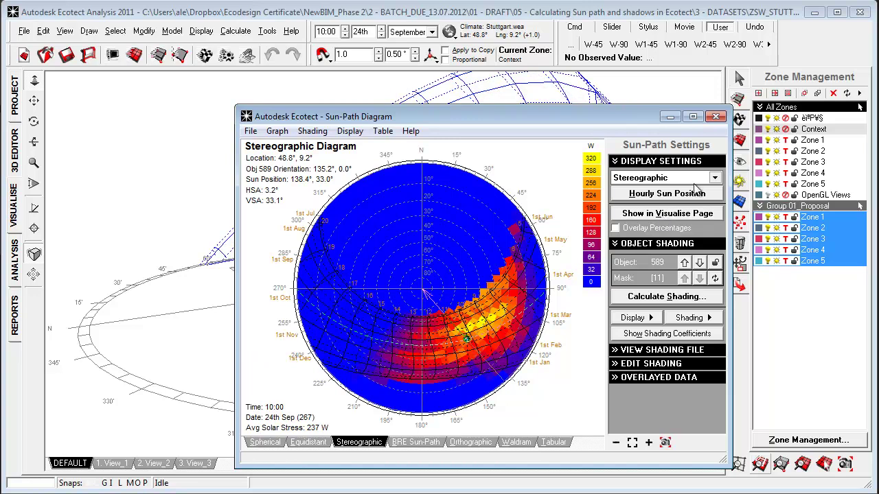
{"action": "right_click_drag", "start_coordinate": [300, 345], "coordinate": [295, 353]}
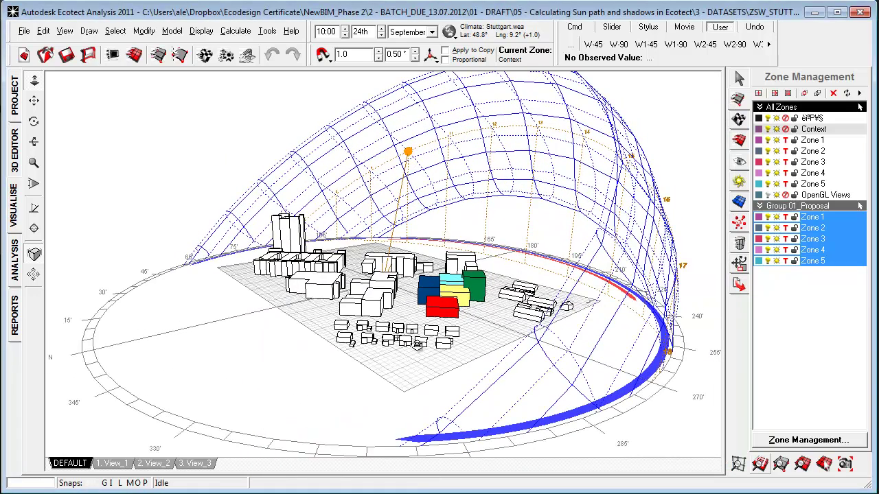
{"action": "right_click_drag", "start_coordinate": [490, 366], "coordinate": [73, 355]}
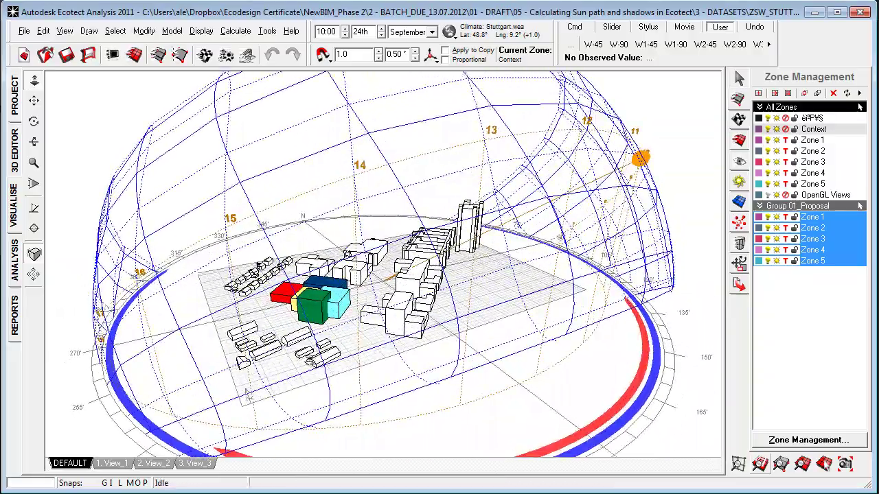
{"action": "right_click_drag", "start_coordinate": [309, 361], "coordinate": [440, 364]}
{"action": "right_click_drag", "start_coordinate": [355, 320], "coordinate": [350, 348]}
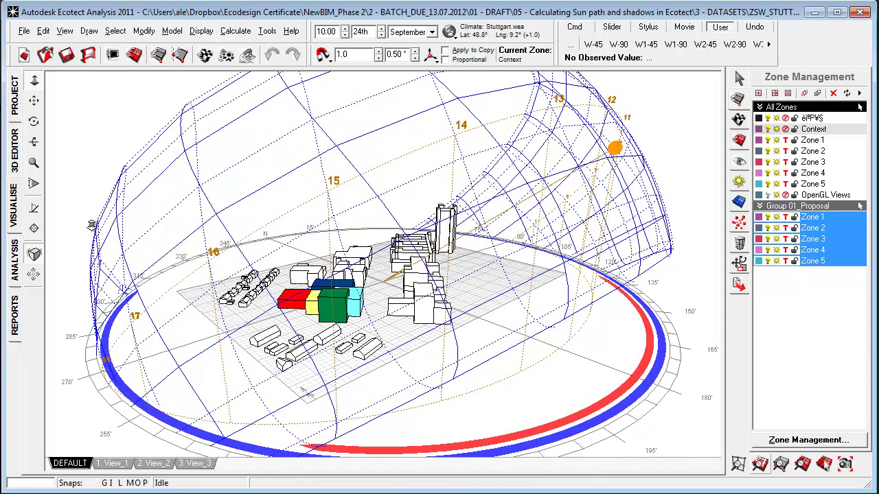
{"action": "left_click", "coordinate": [20, 168]}
{"action": "middle_click_drag", "start_coordinate": [245, 328], "coordinate": [261, 317]}
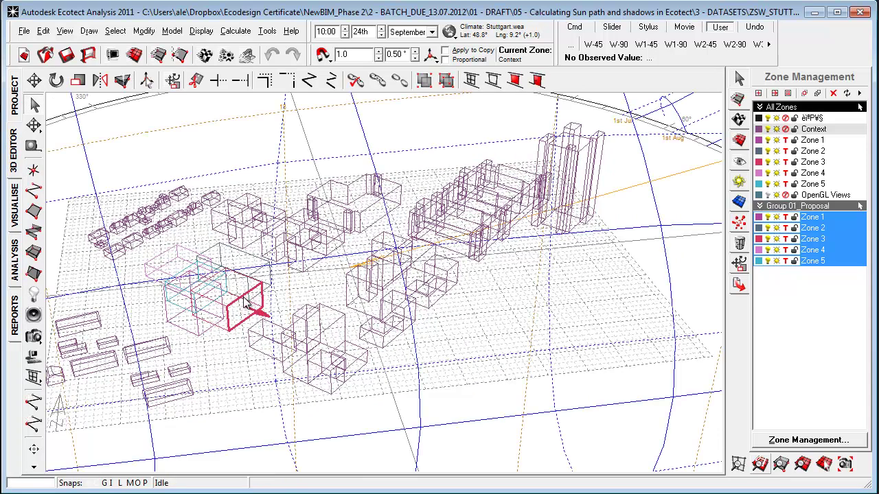
- Run Solar Exposure for object 589 on 24th September and update shading for the hourly chart
{"action": "left_click", "coordinate": [235, 31]}
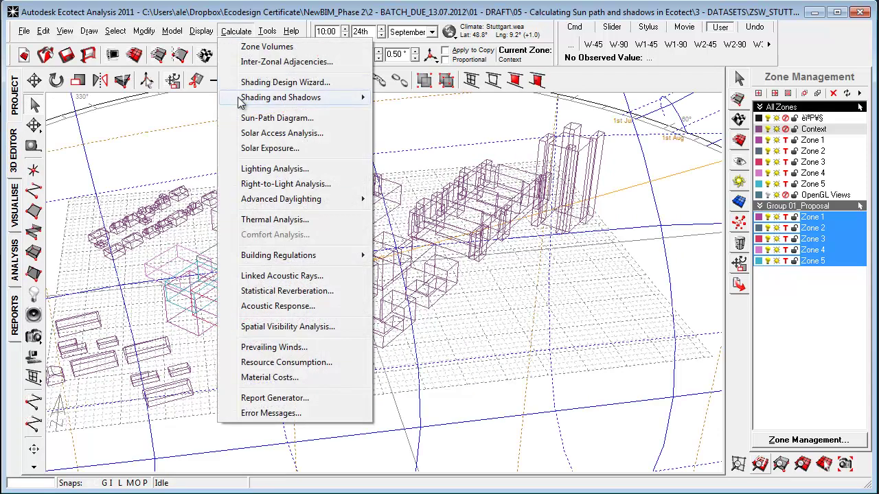
{"action": "left_click", "coordinate": [276, 150]}
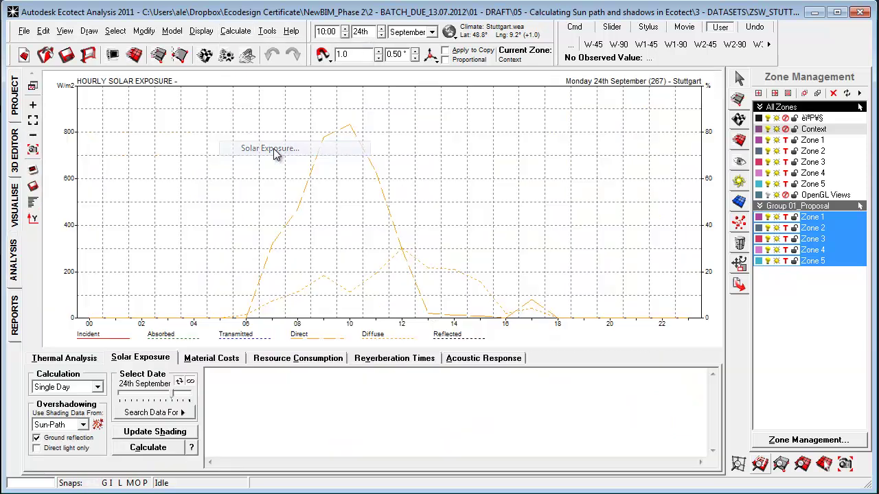
{"action": "left_click", "coordinate": [163, 434]}
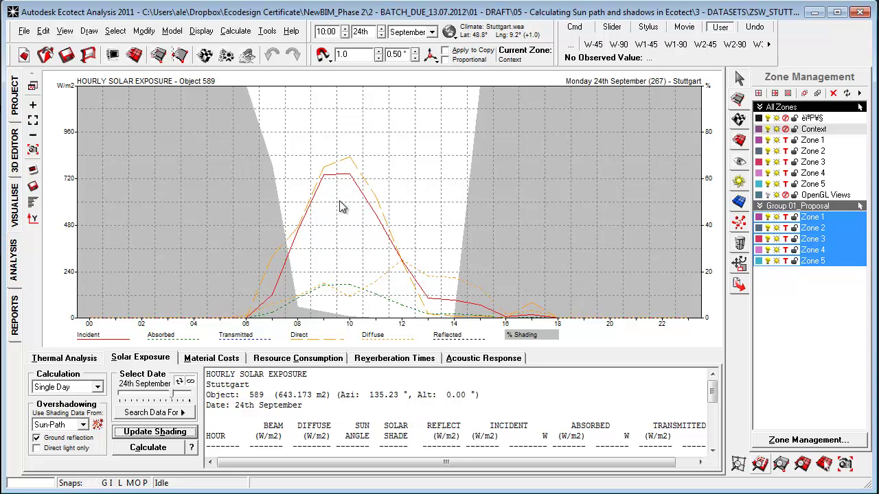
{"action": "left_click", "coordinate": [304, 405]}
{"action": "scroll", "coordinate": [329, 419], "scroll_direction": "down", "scroll_amount": 1}
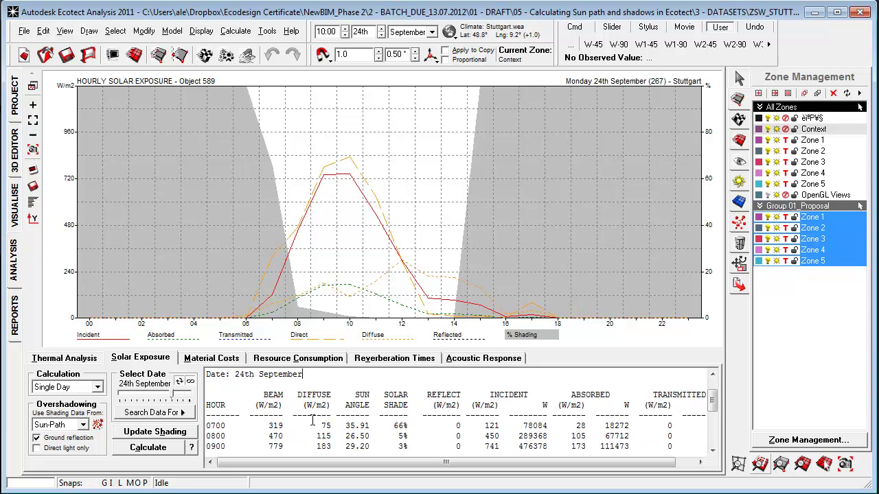
{"action": "scroll", "coordinate": [268, 415], "scroll_direction": "down", "scroll_amount": 1}
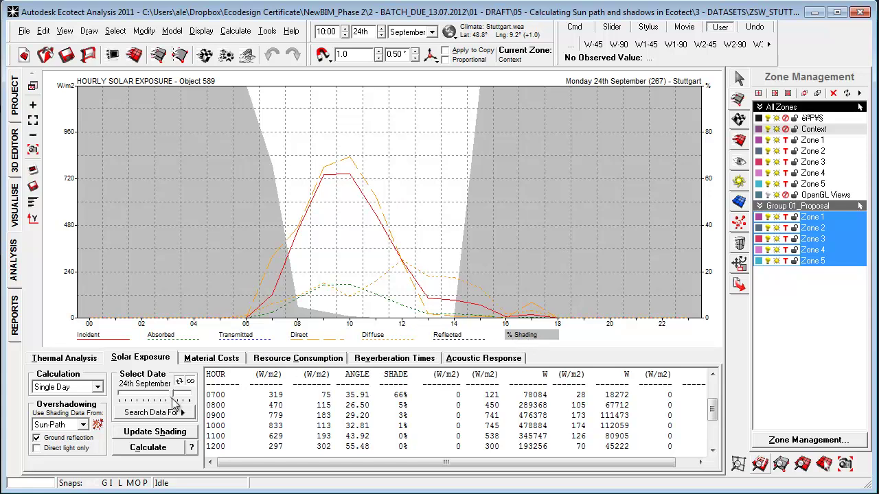
- Move the analysis date to 3rd August to recalculate object 589's hourly exposure
{"action": "mouse_move", "coordinate": [175, 400]}
{"action": "left_mouse_down"}
{"action": "mouse_move", "coordinate": [138, 401]}
{"action": "mouse_move", "coordinate": [187, 395]}
{"action": "mouse_move", "coordinate": [162, 394]}
{"action": "mouse_move", "coordinate": [163, 401]}
{"action": "left_mouse_up"}
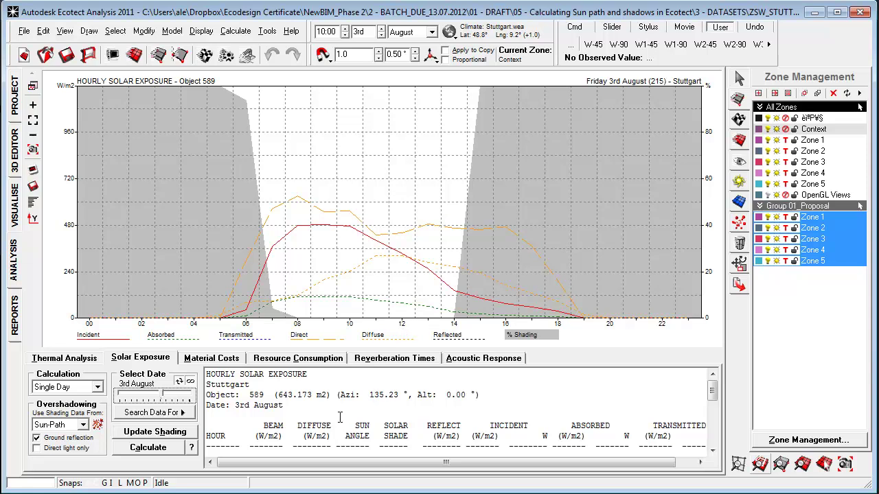
- Calculate object 589's Average Daily incident radiation, review the results table, and return to the 3D editor
{"action": "left_click", "coordinate": [87, 389]}
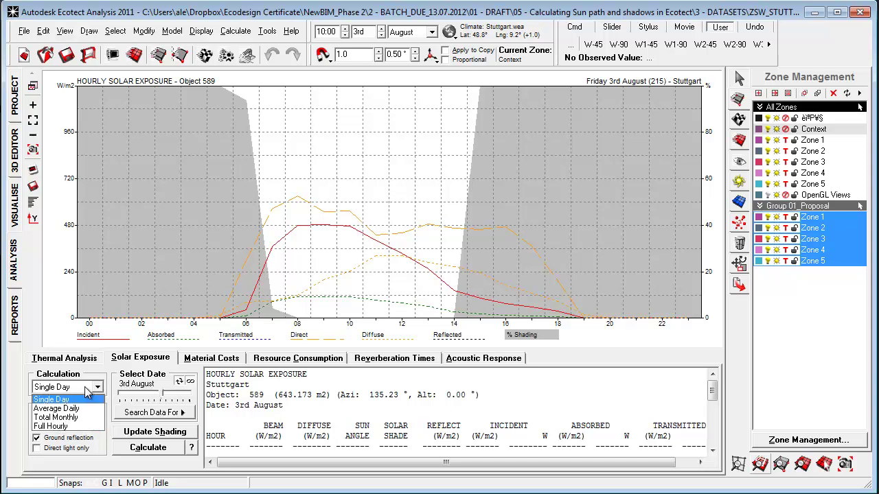
{"action": "left_click", "coordinate": [84, 409]}
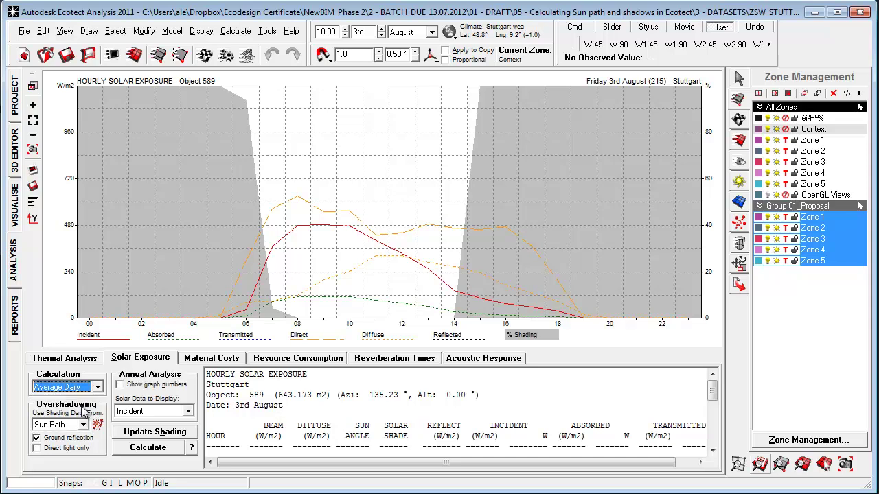
{"action": "left_click", "coordinate": [148, 450]}
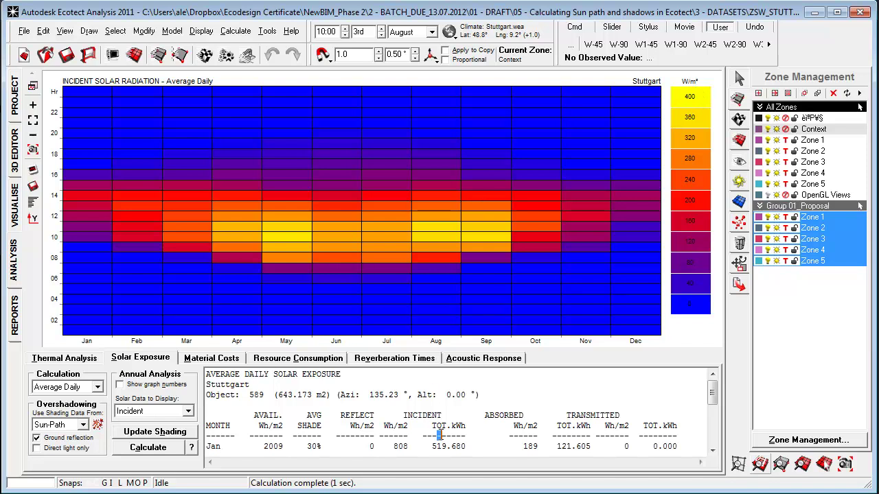
{"action": "scroll", "coordinate": [446, 435], "scroll_direction": "down", "scroll_amount": 2}
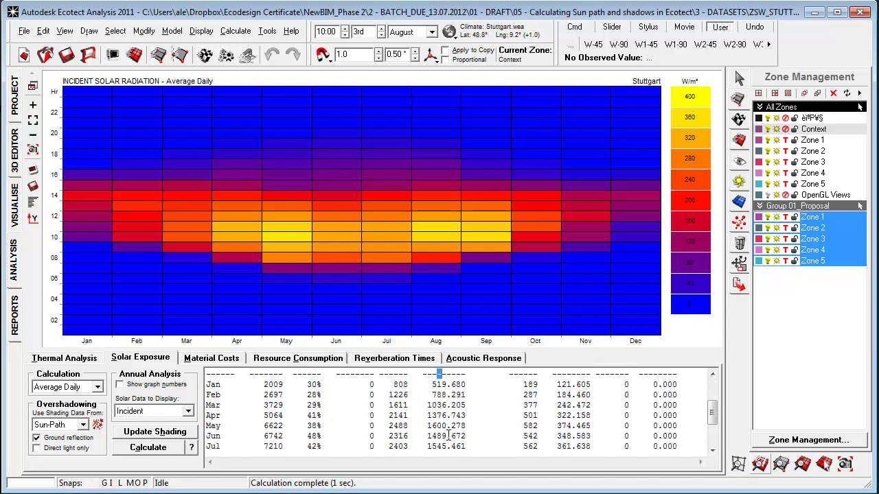
{"action": "scroll", "coordinate": [448, 435], "scroll_direction": "up", "scroll_amount": 2}
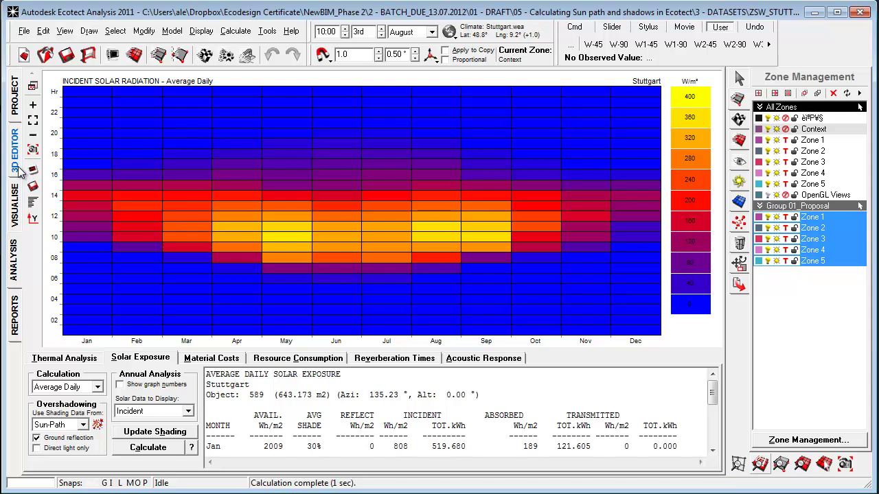
{"action": "left_click", "coordinate": [17, 171]}
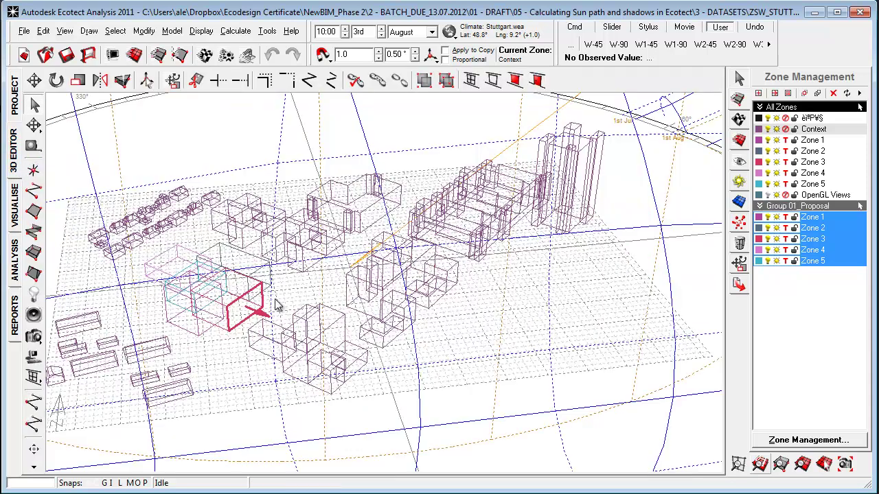